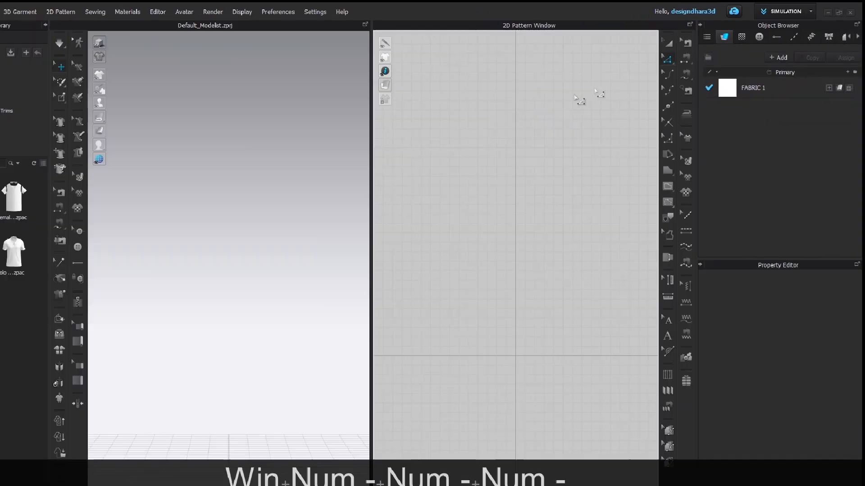
Step: Draw a rectangular pattern about 28 cm wide just beside the vertical axis in the 2D window, and deselect it with Edit Pattern
{"action": "key", "text": "s"}
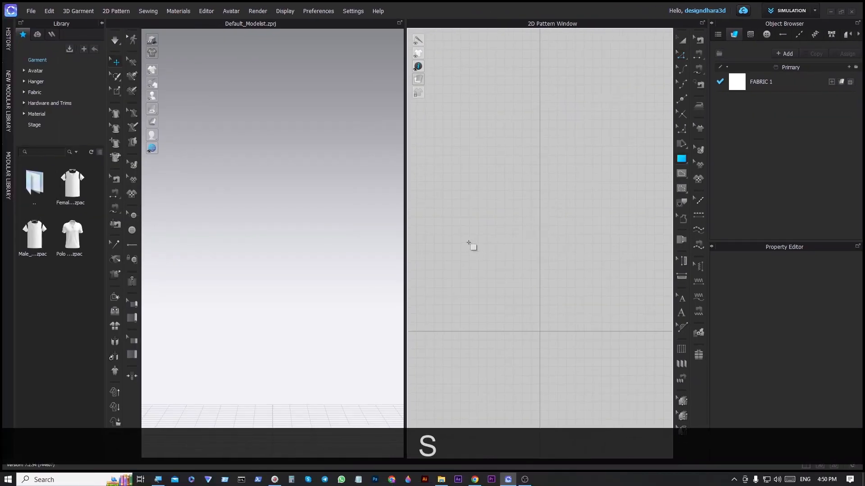
{"action": "left_click_drag", "start_coordinate": [512, 176], "coordinate": [537, 218]}
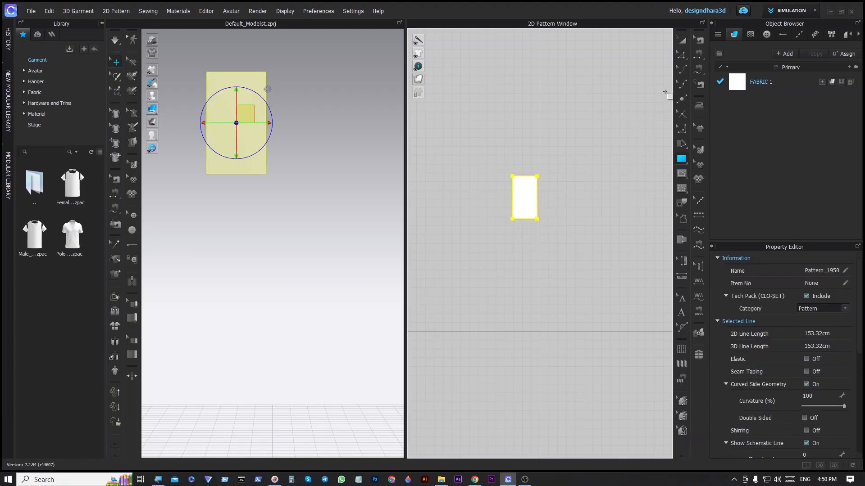
{"action": "left_click", "coordinate": [682, 54]}
{"action": "left_click", "coordinate": [480, 145]}
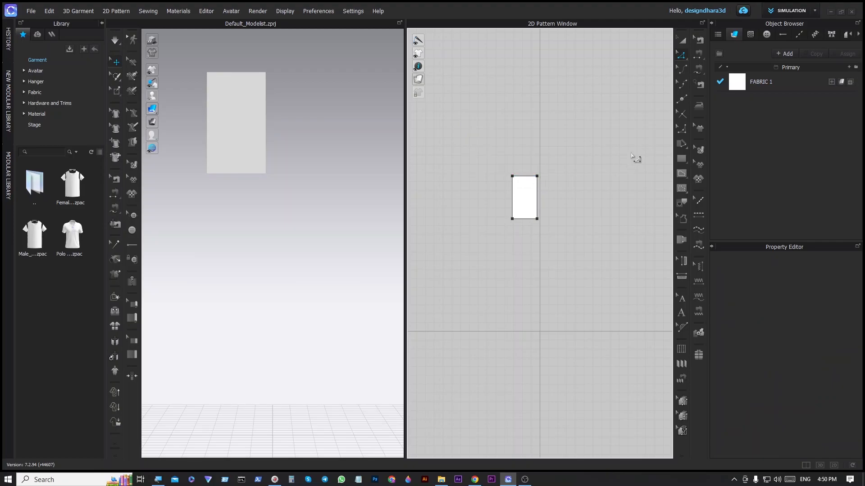
Step: Practise selecting the rectangle's top edge, its upper-left corner point and the whole outline with Edit Pattern selection boxes
{"action": "left_click", "coordinate": [530, 176]}
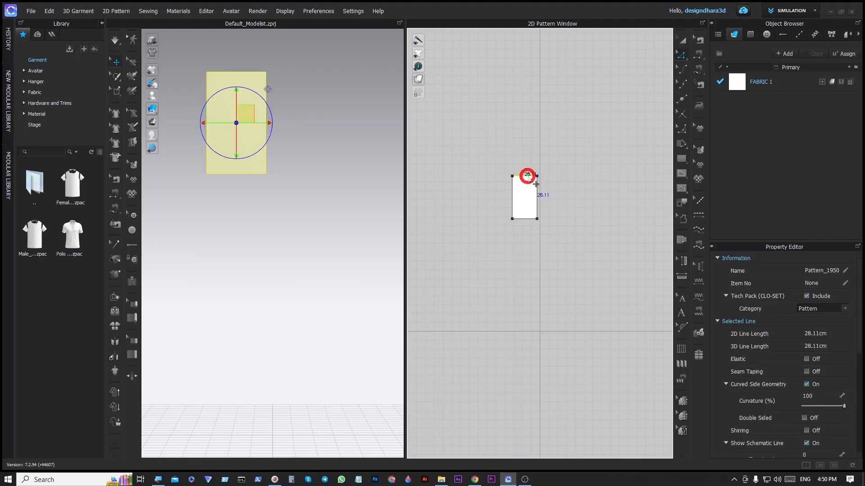
{"action": "left_click", "coordinate": [513, 177]}
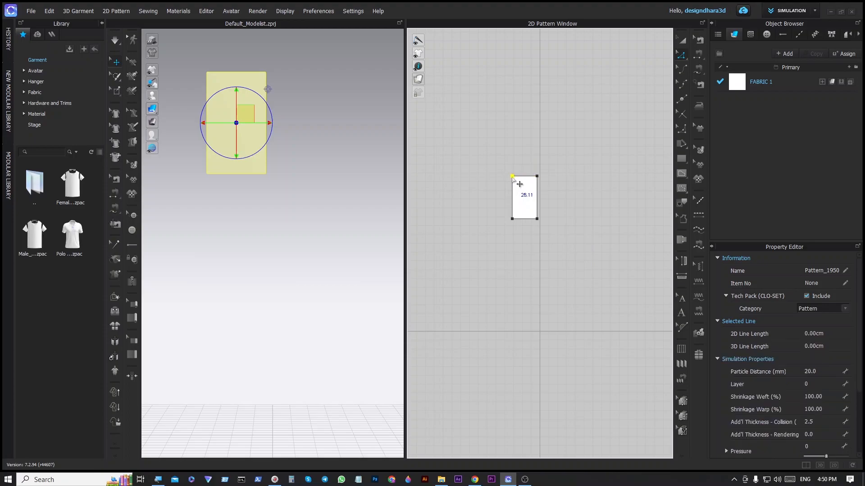
{"action": "left_click_drag", "start_coordinate": [513, 174], "coordinate": [462, 108]}
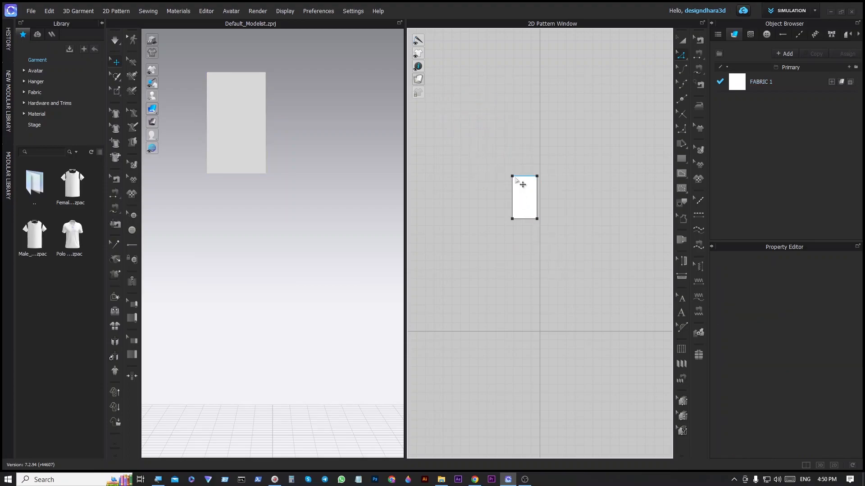
{"action": "mouse_move", "coordinate": [513, 177]}
{"action": "left_mouse_down"}
{"action": "mouse_move", "coordinate": [482, 142]}
{"action": "mouse_move", "coordinate": [521, 181]}
{"action": "mouse_move", "coordinate": [514, 177]}
{"action": "left_mouse_up"}
{"action": "left_click_drag", "start_coordinate": [489, 147], "coordinate": [578, 292]}
{"action": "left_click", "coordinate": [559, 255]}
{"action": "left_click_drag", "start_coordinate": [511, 185], "coordinate": [566, 249]}
Step: Box-select the rectangle's top edge with its end points and move it up to make the pattern about 85 cm tall
{"action": "left_click_drag", "start_coordinate": [483, 143], "coordinate": [556, 213]}
{"action": "left_click_drag", "start_coordinate": [536, 181], "coordinate": [536, 143]}
{"action": "left_click", "coordinate": [563, 178]}
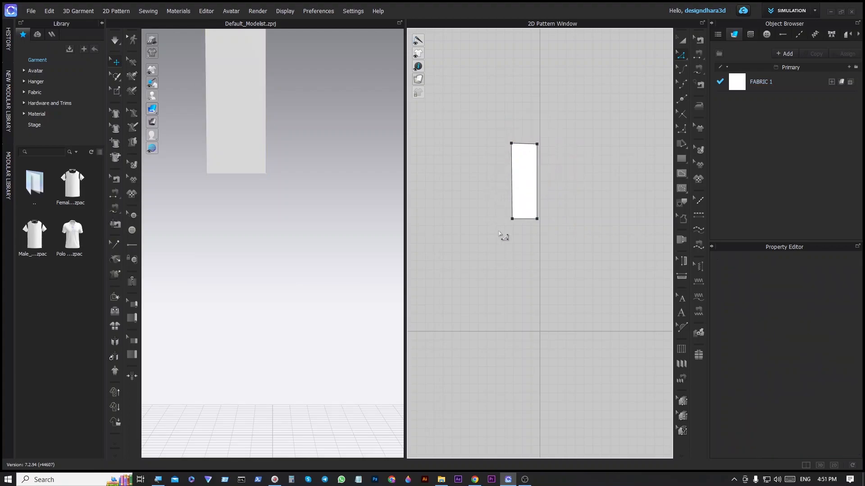
Step: Select the pattern's top and left edges with a polygonal lasso around the shape, and clear the selection
{"action": "left_click", "coordinate": [512, 255]}
{"action": "left_click", "coordinate": [527, 172]}
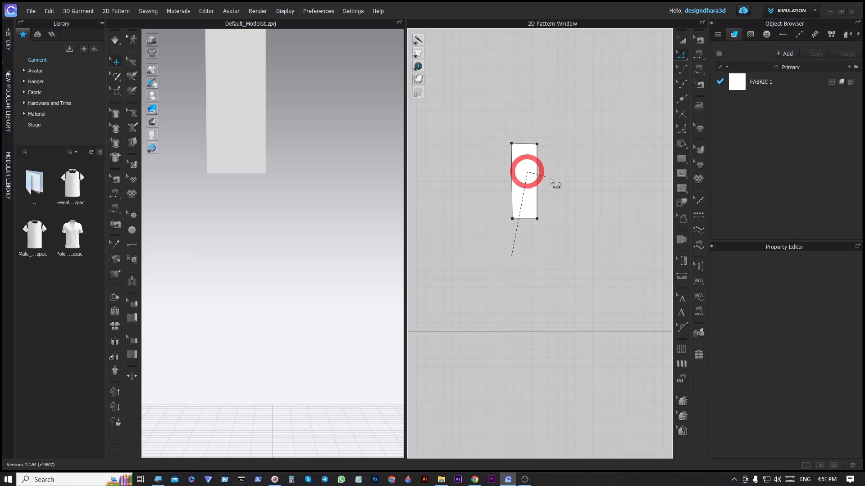
{"action": "left_click", "coordinate": [589, 192]}
{"action": "left_click", "coordinate": [573, 86]}
{"action": "left_click", "coordinate": [460, 94]}
{"action": "left_click", "coordinate": [474, 209]}
{"action": "left_click", "coordinate": [476, 282]}
{"action": "left_click", "coordinate": [513, 252]}
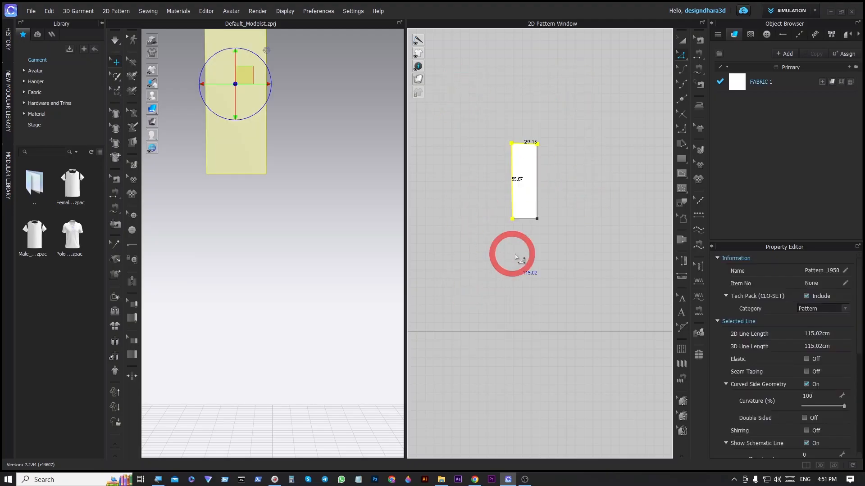
{"action": "left_click", "coordinate": [682, 54]}
{"action": "left_click", "coordinate": [619, 106]}
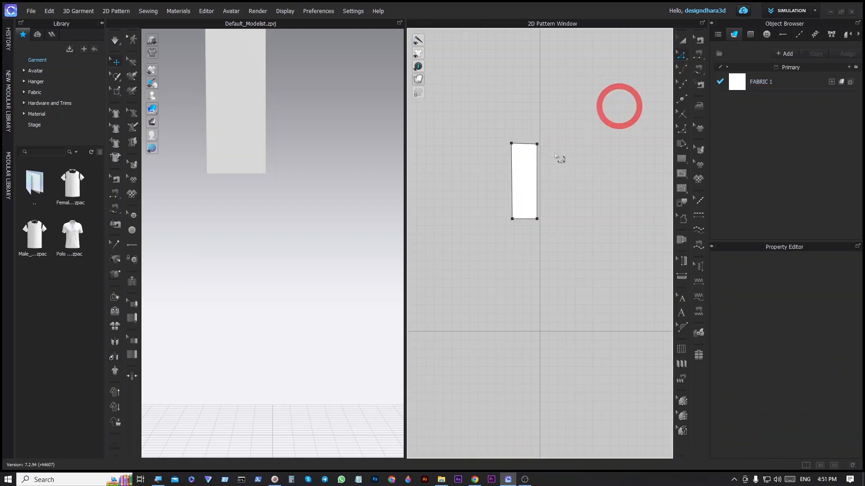
Step: Preview a 35 cm length for the pattern's top edge with the Start, Both and End directions, and cancel the change
{"action": "left_click", "coordinate": [682, 56]}
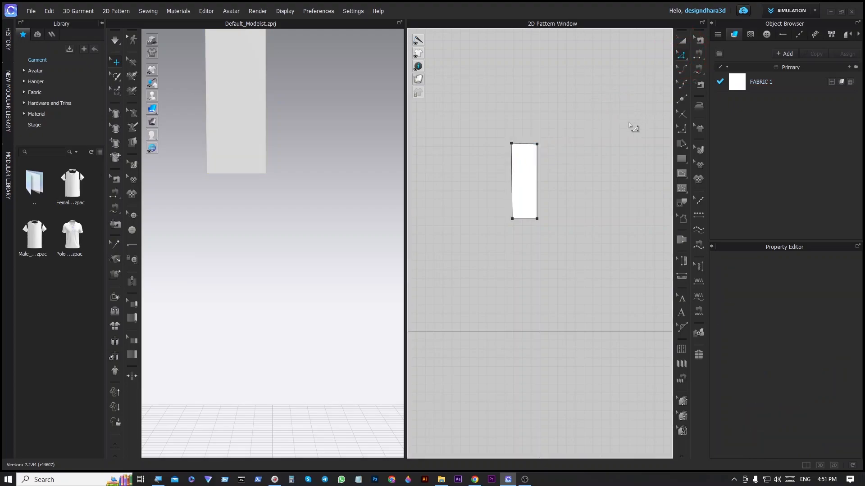
{"action": "left_click", "coordinate": [538, 181]}
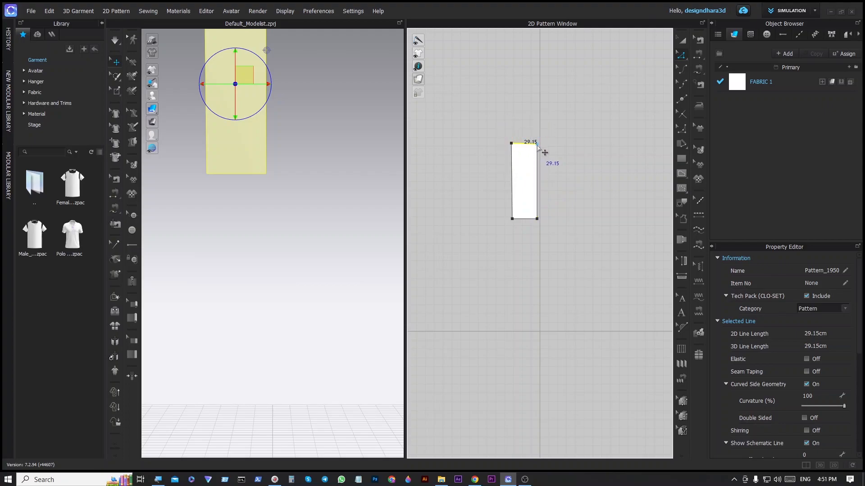
{"action": "scroll", "coordinate": [520, 150], "scroll_direction": "down", "scroll_amount": 2}
{"action": "scroll", "coordinate": [523, 149], "scroll_direction": "up", "scroll_amount": 5}
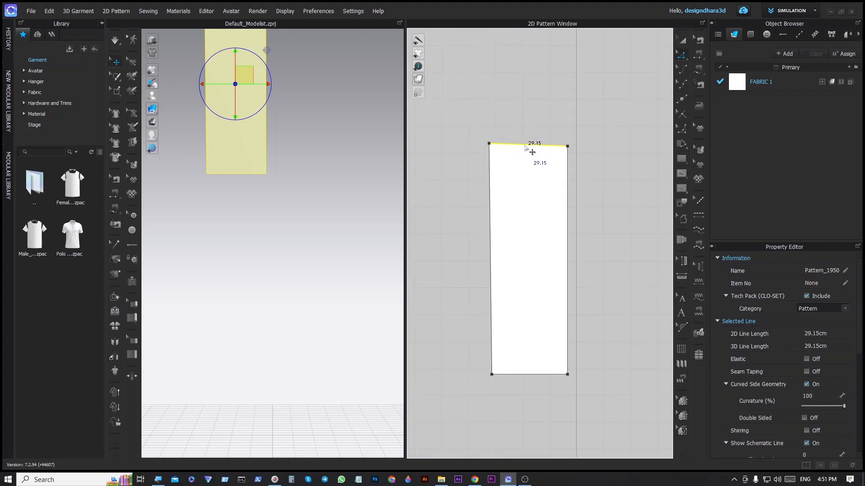
{"action": "right_click", "coordinate": [524, 146]}
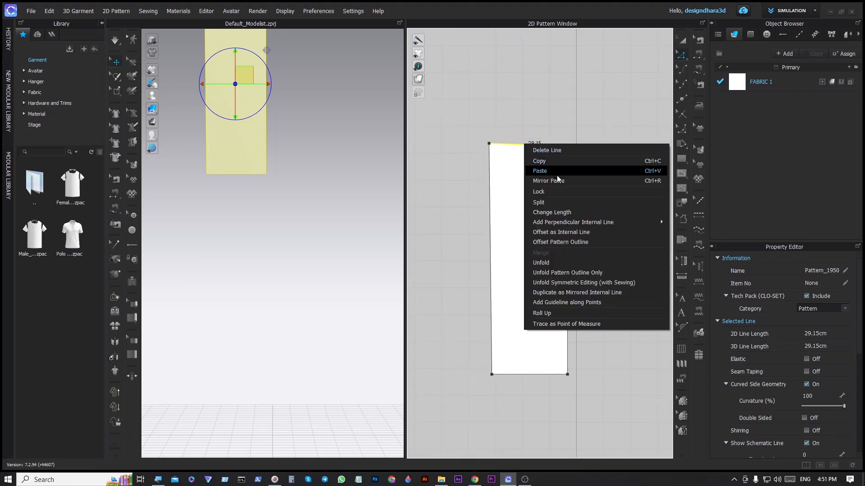
{"action": "left_click", "coordinate": [587, 212]}
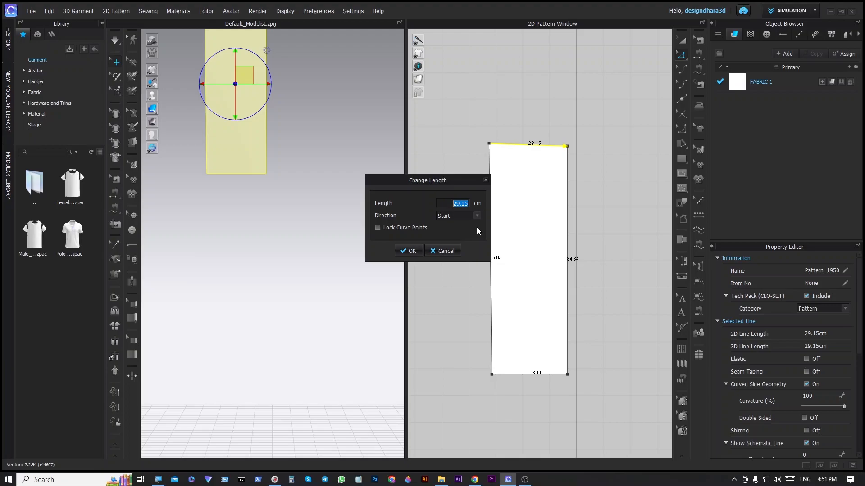
{"action": "type", "text": "35"}
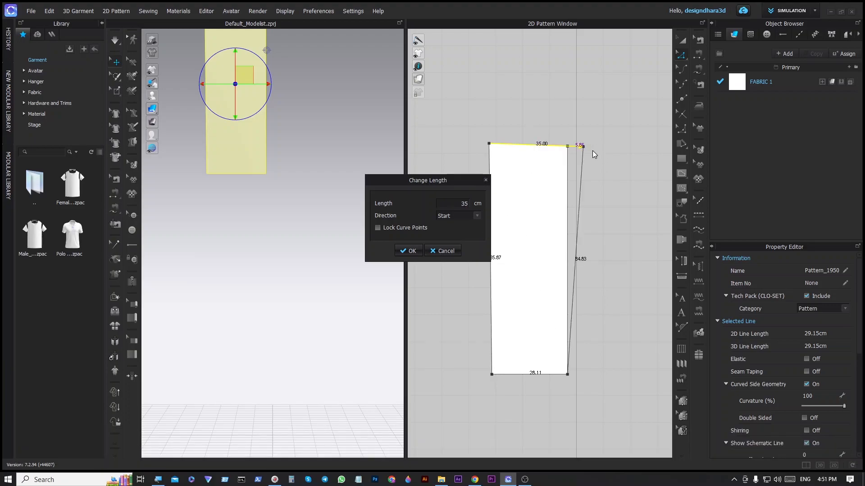
{"action": "left_click", "coordinate": [478, 217]}
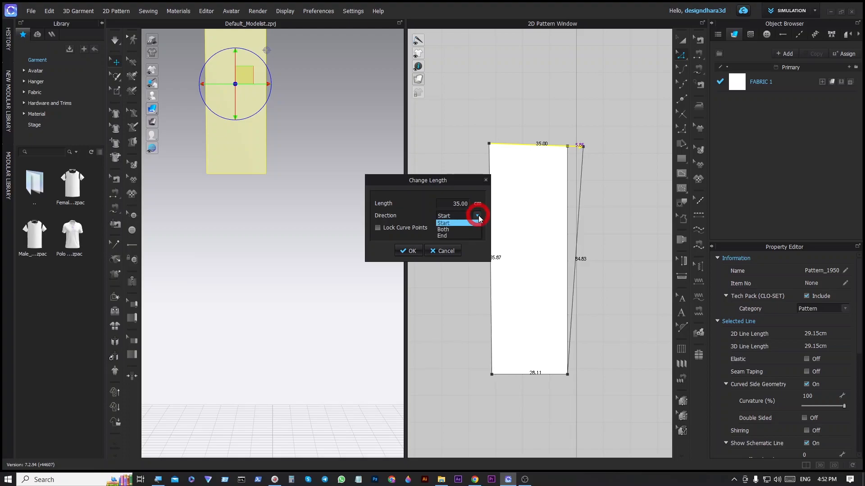
{"action": "left_click", "coordinate": [458, 229]}
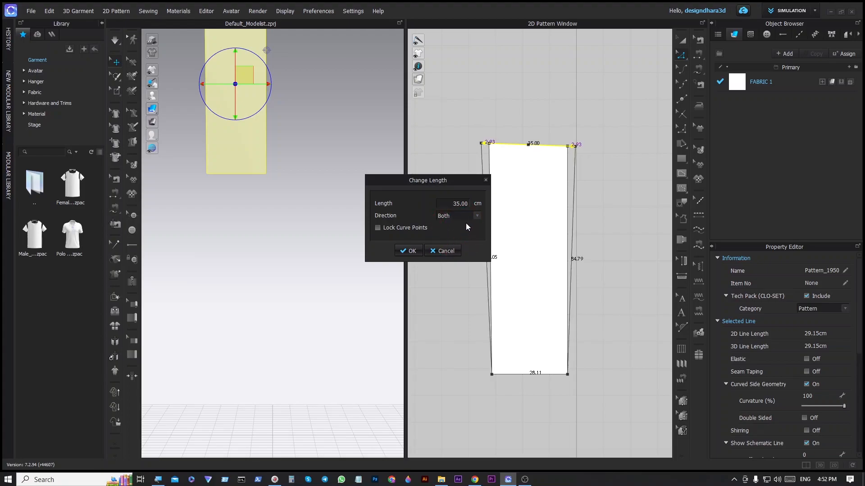
{"action": "left_click", "coordinate": [477, 216]}
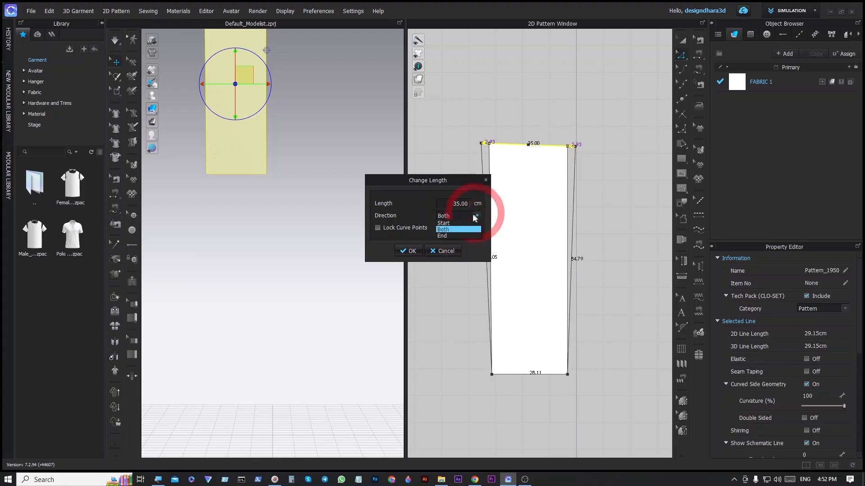
{"action": "left_click", "coordinate": [455, 235]}
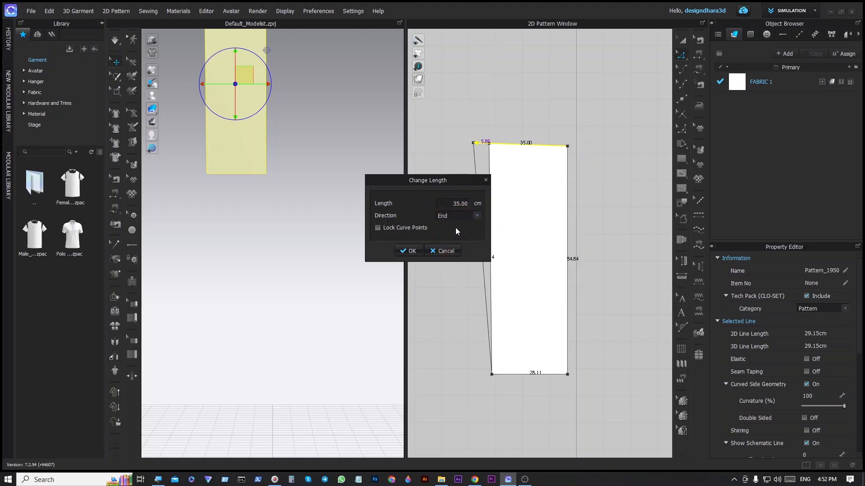
{"action": "double_click", "coordinate": [468, 204]}
{"action": "left_click", "coordinate": [440, 252]}
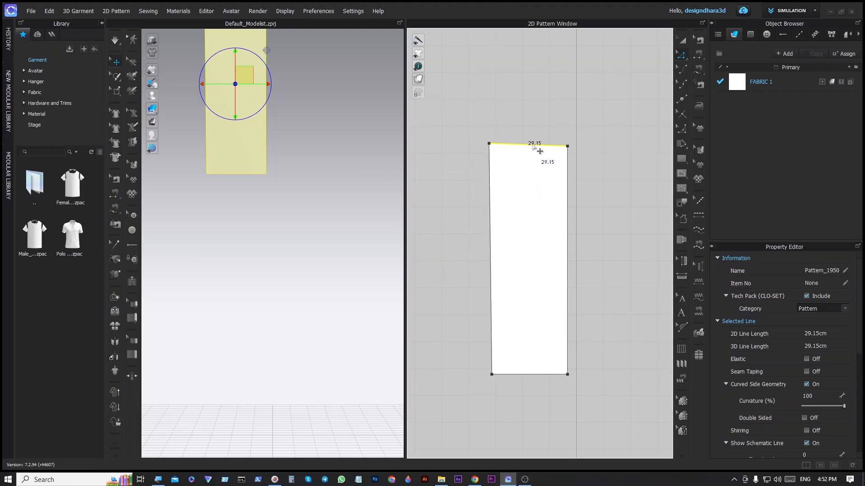
Step: Change the length of the pattern's top edge to 25 cm with the direction set to Both
{"action": "right_click", "coordinate": [534, 147]}
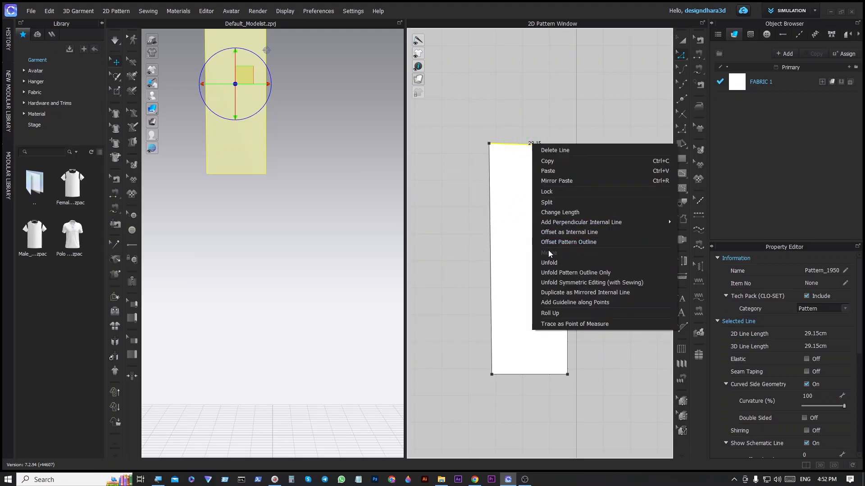
{"action": "left_click", "coordinate": [561, 212]}
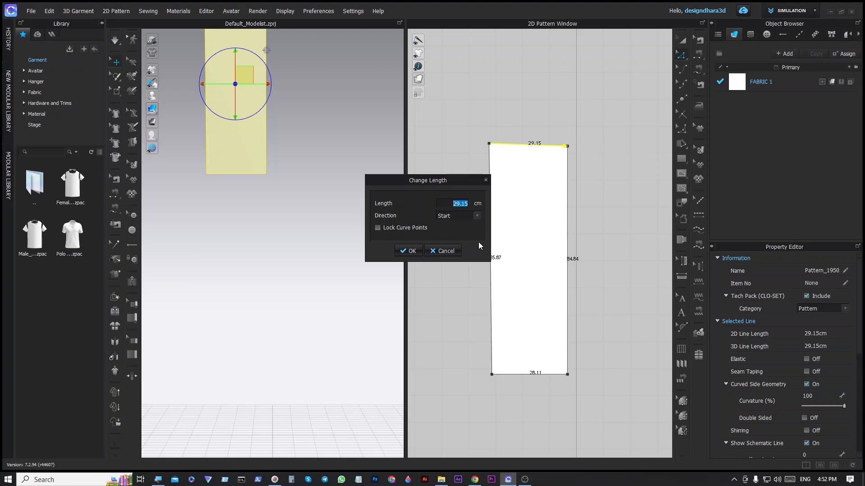
{"action": "type", "text": "25"}
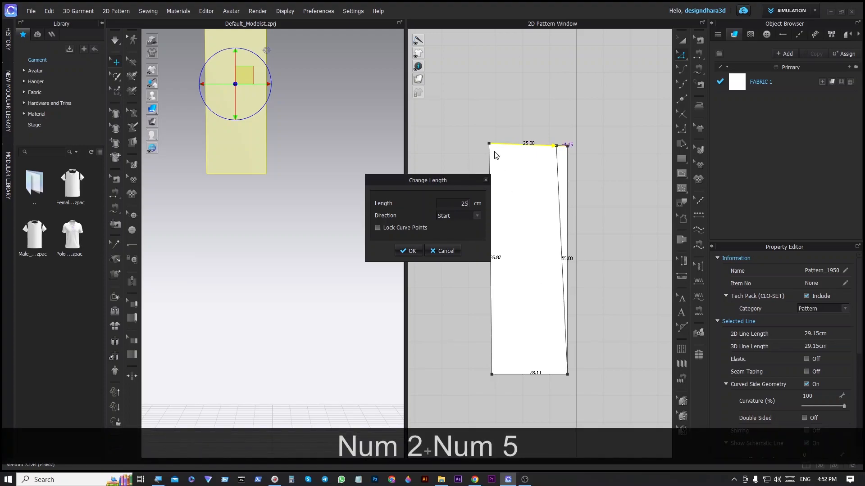
{"action": "left_click", "coordinate": [476, 216]}
{"action": "left_click", "coordinate": [463, 228]}
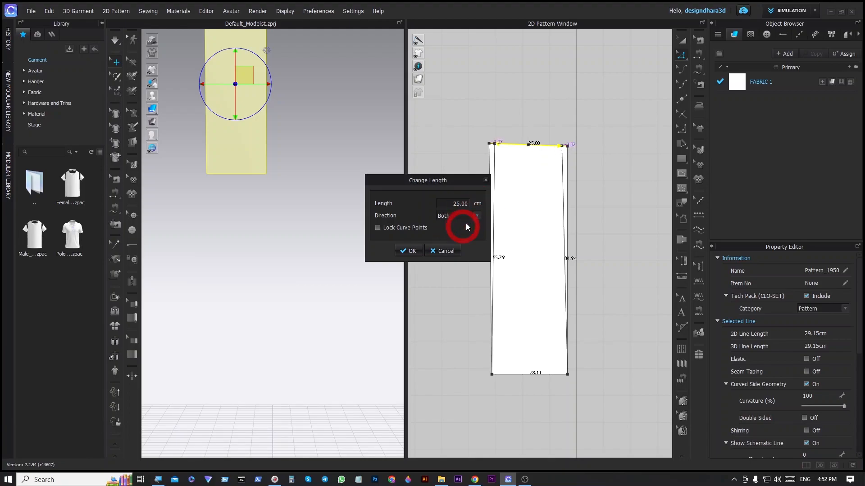
{"action": "left_click", "coordinate": [407, 254]}
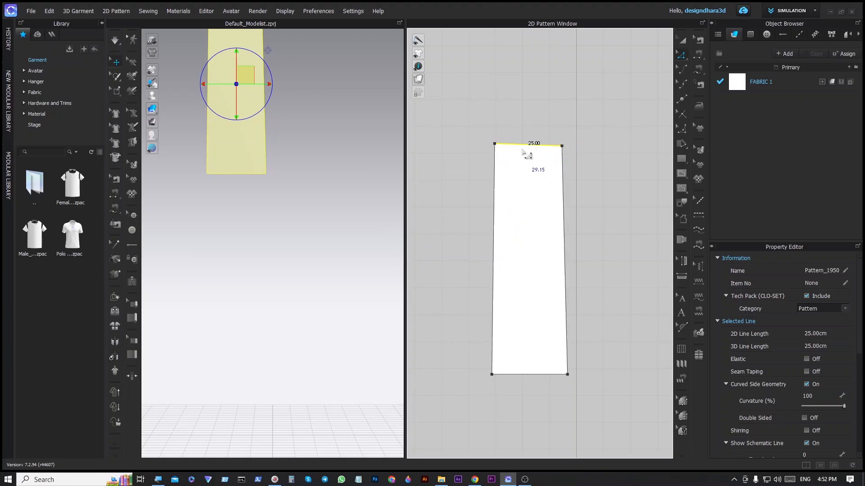
{"action": "left_click", "coordinate": [518, 132]}
Step: Move the pattern's upper-right corner point outward along the top edge by an exact distance of 10 cm
{"action": "left_click", "coordinate": [494, 144]}
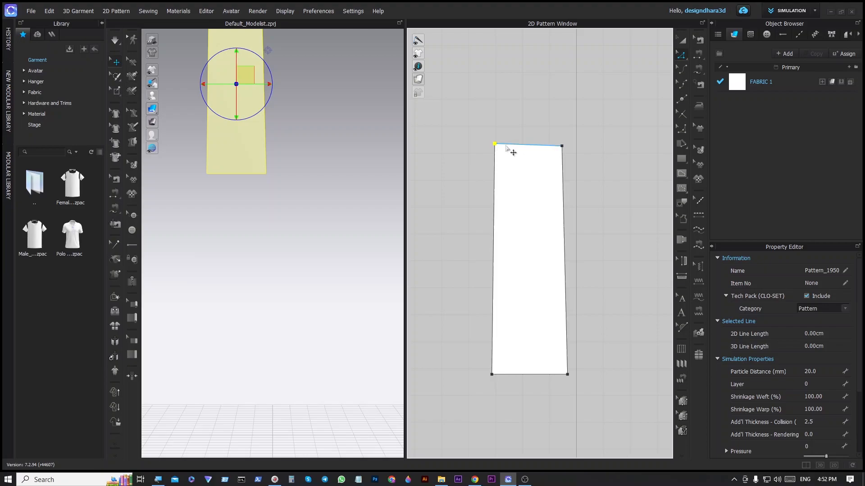
{"action": "left_click", "coordinate": [562, 146]}
{"action": "left_click_drag", "start_coordinate": [563, 147], "coordinate": [577, 149]}
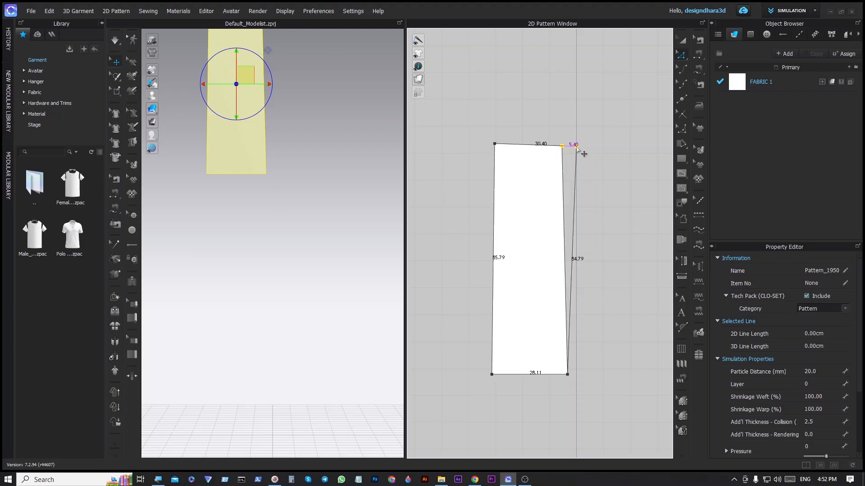
{"action": "left_click_drag", "start_coordinate": [577, 147], "coordinate": [577, 148]}
{"action": "right_click", "coordinate": [577, 148]}
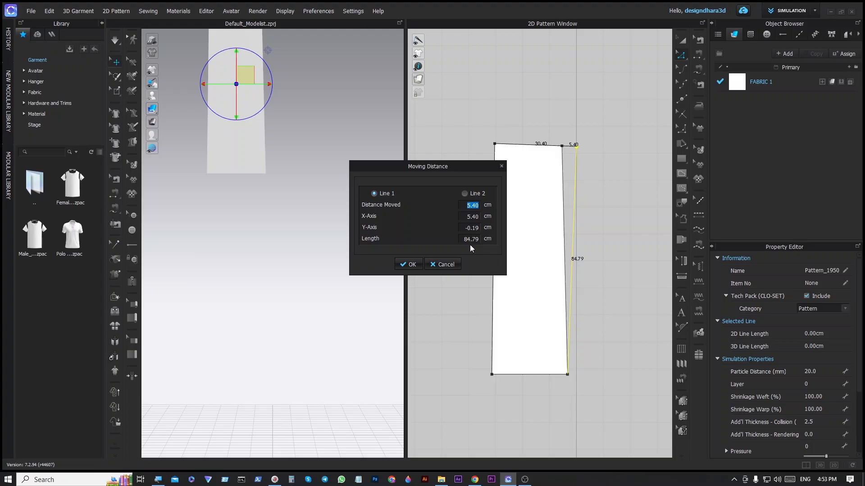
{"action": "type", "text": "10"}
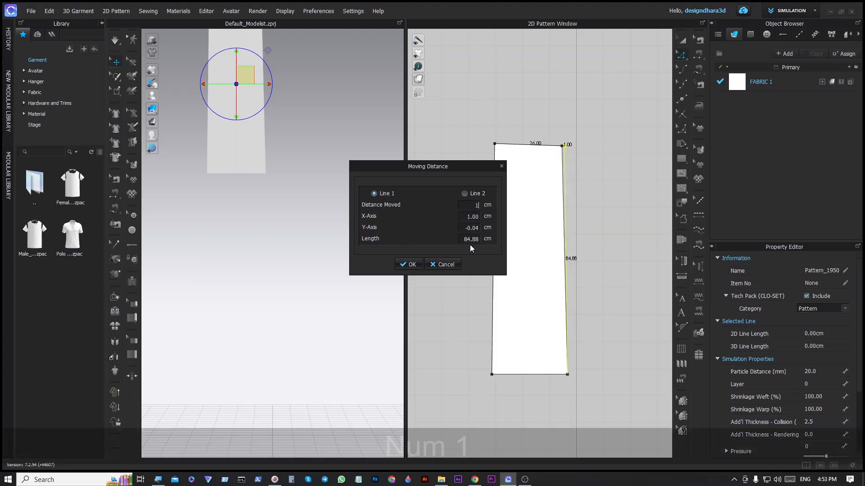
{"action": "left_click", "coordinate": [410, 265]}
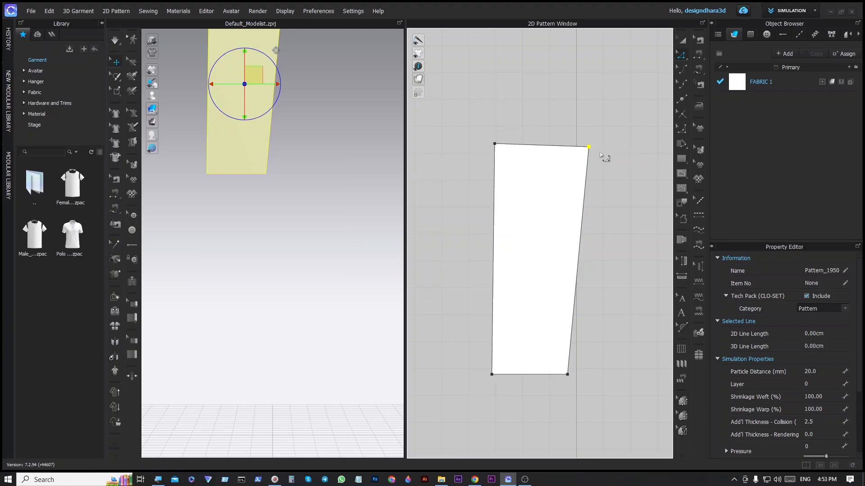
Step: Move the pattern's upper-left corner point diagonally up and outward by an exact distance of 5 cm
{"action": "left_click", "coordinate": [494, 144]}
{"action": "left_click_drag", "start_coordinate": [500, 152], "coordinate": [478, 127]}
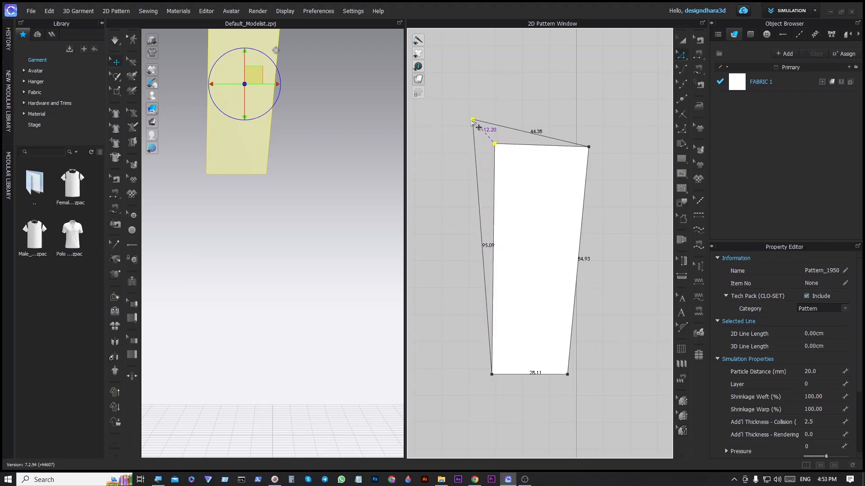
{"action": "left_click_drag", "start_coordinate": [478, 127], "coordinate": [473, 119]}
{"action": "right_click", "coordinate": [472, 120]}
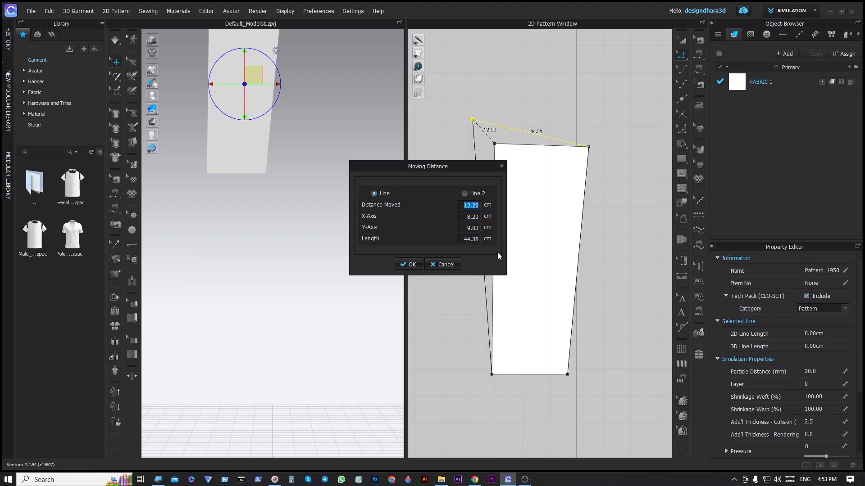
{"action": "type", "text": "5"}
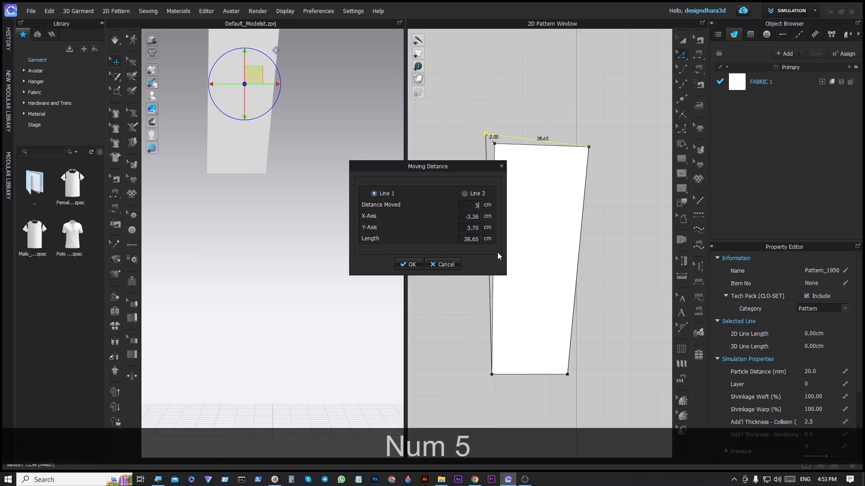
{"action": "left_click", "coordinate": [409, 264]}
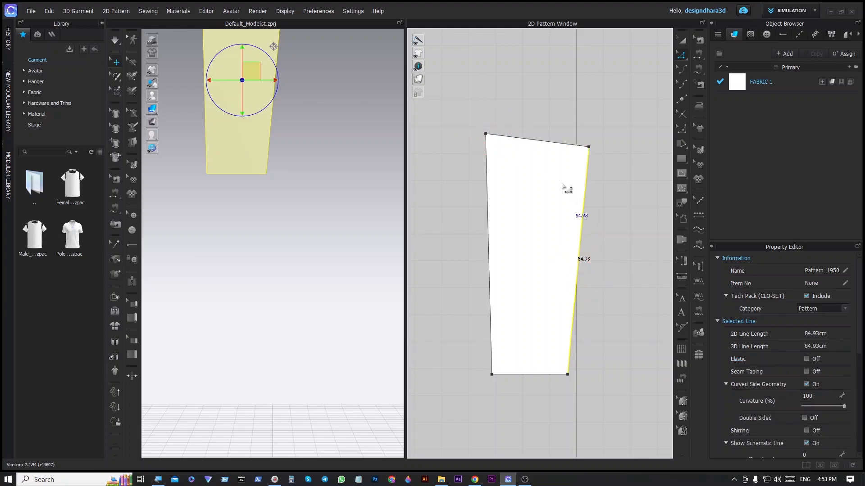
Step: Select several of the pattern's corner points together and move the corners freehand to reshape the outline with a slanted top edge
{"action": "left_click", "coordinate": [536, 140]}
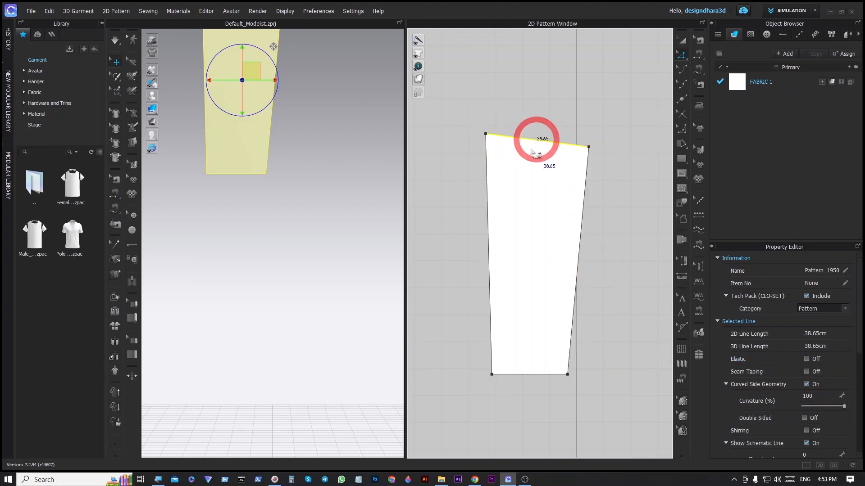
{"action": "left_click", "coordinate": [485, 134]}
{"action": "left_click", "coordinate": [589, 146], "text": "shift"}
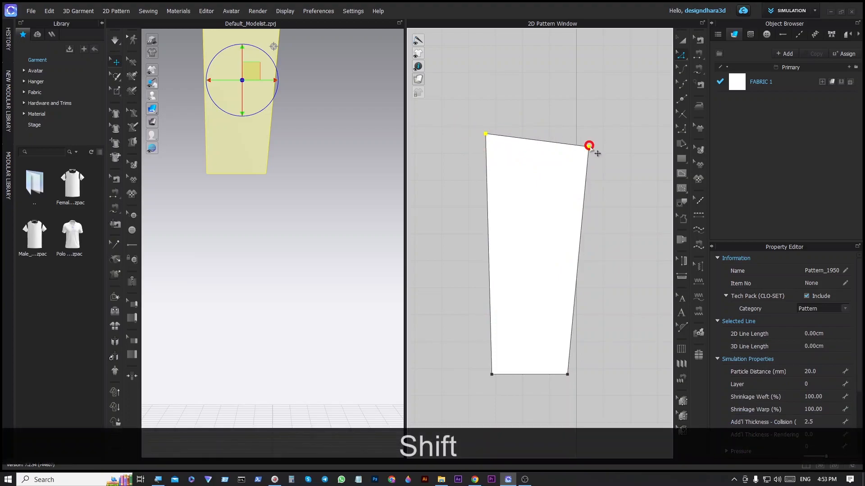
{"action": "left_click", "coordinate": [492, 374], "text": "shift"}
{"action": "left_click_drag", "start_coordinate": [492, 139], "coordinate": [566, 305]}
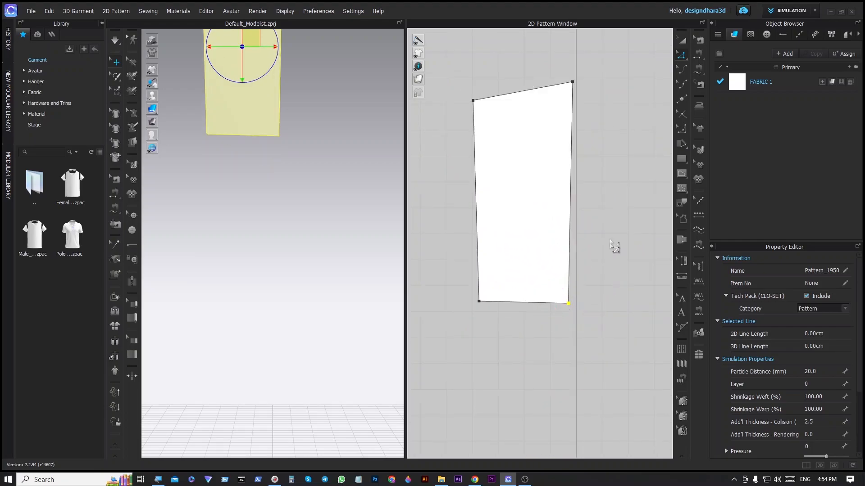
{"action": "left_click", "coordinate": [606, 215]}
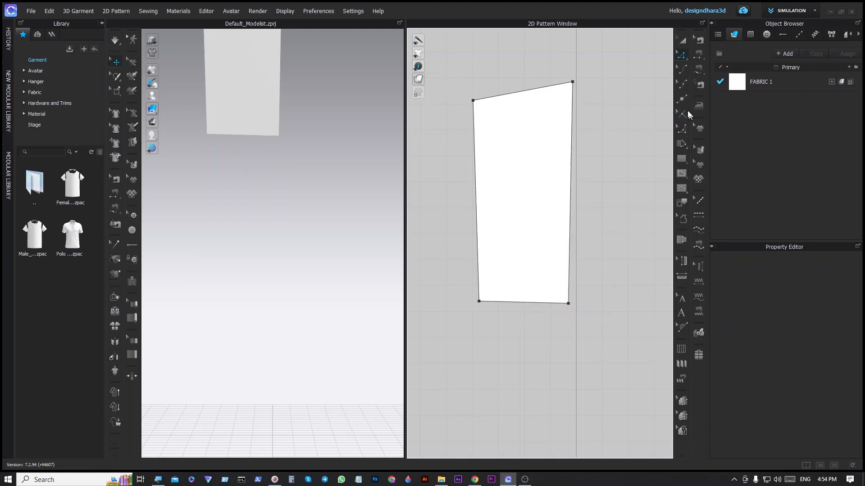
Step: Add a point on each of the pattern's two side edges near the top, with the left one lower than the right
{"action": "left_click", "coordinate": [680, 101]}
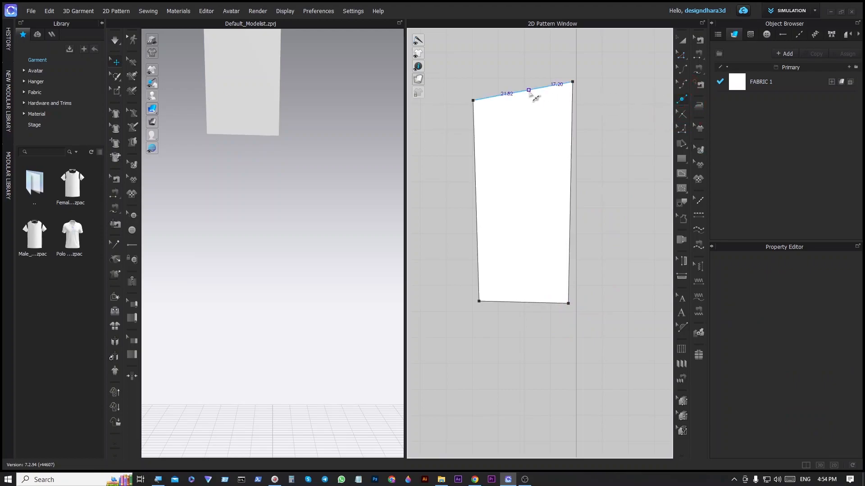
{"action": "left_click", "coordinate": [572, 104]}
{"action": "left_click", "coordinate": [474, 143]}
Step: Move both upper corner points inward and curve the resulting edges into a neckline about 13 cm long and an armhole about 22 cm long
{"action": "key", "text": "z"}
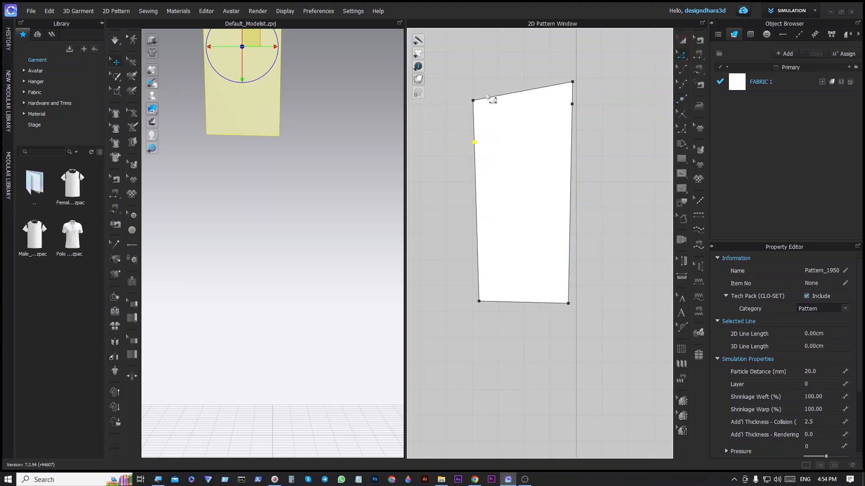
{"action": "left_click_drag", "start_coordinate": [473, 100], "coordinate": [493, 97]}
{"action": "left_click_drag", "start_coordinate": [573, 82], "coordinate": [555, 100]}
{"action": "left_click", "coordinate": [683, 70]}
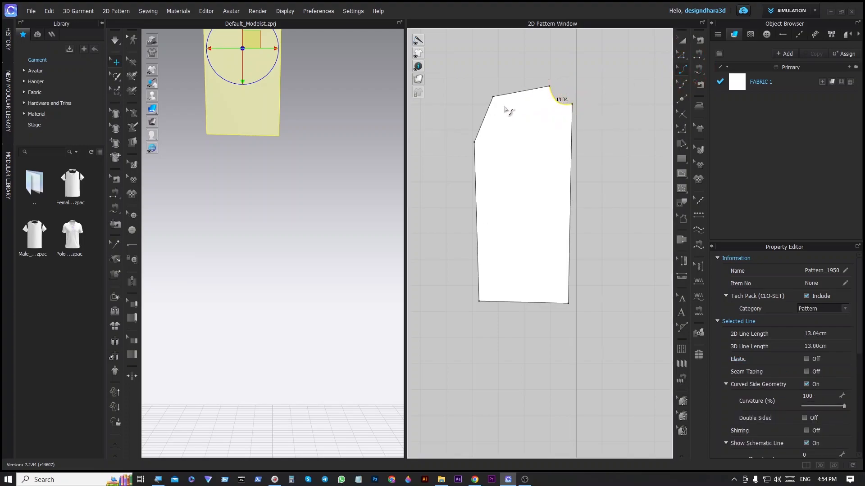
{"action": "left_click_drag", "start_coordinate": [489, 116], "coordinate": [496, 130]}
Step: Clone the half bodice as a Symmetric Pattern and place the mirrored copy just to the right of the original
{"action": "left_click", "coordinate": [682, 40]}
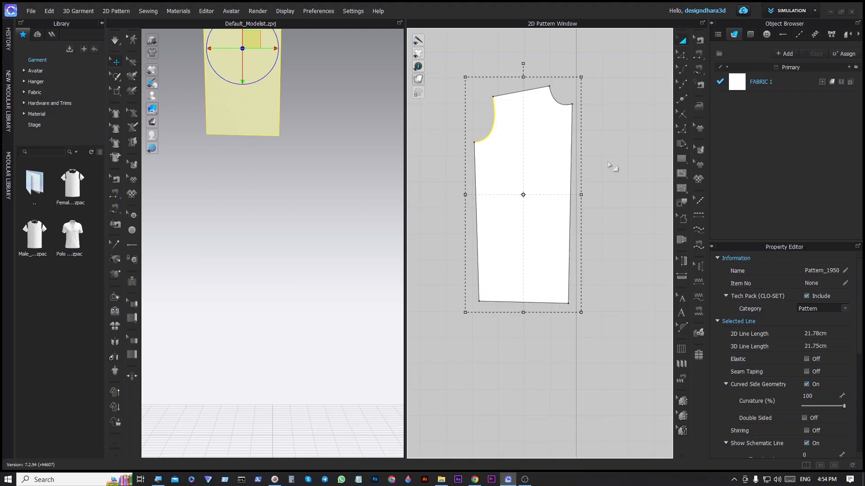
{"action": "scroll", "coordinate": [525, 193], "scroll_direction": "up", "scroll_amount": 5}
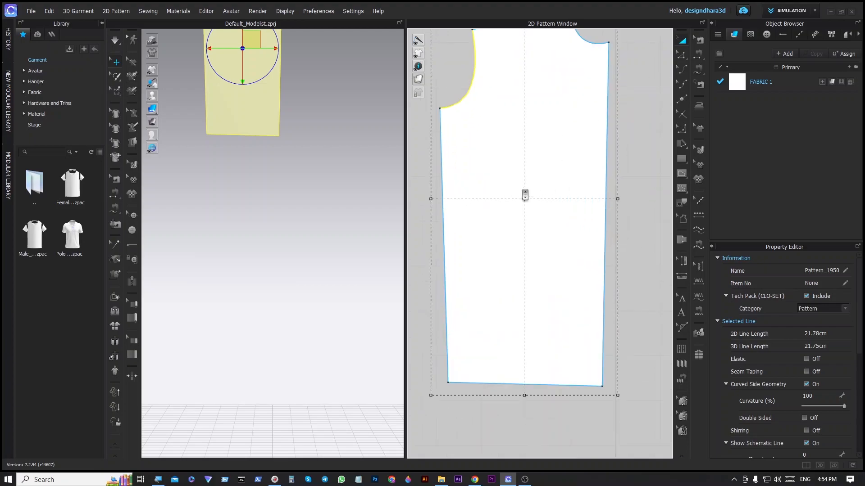
{"action": "scroll", "coordinate": [525, 193], "scroll_direction": "down", "scroll_amount": 6}
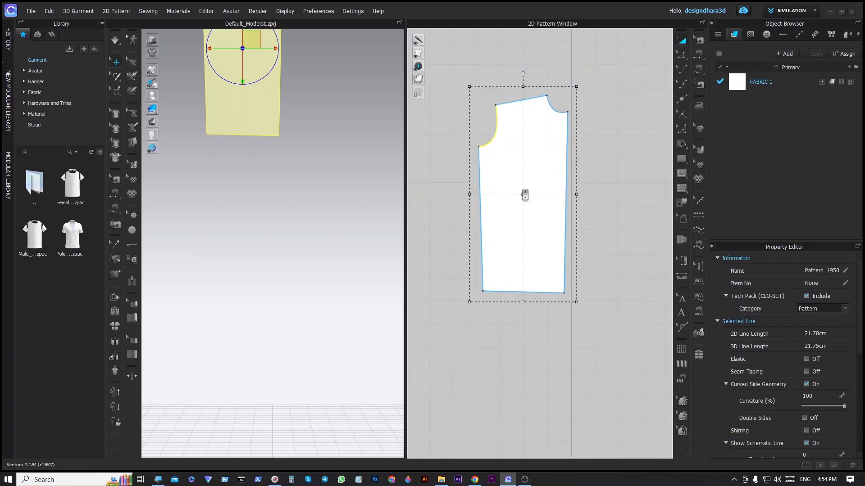
{"action": "right_click", "coordinate": [518, 158]}
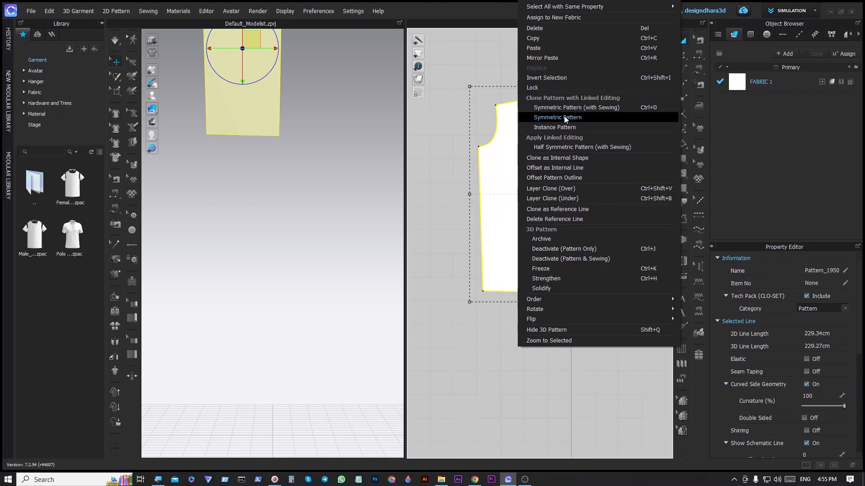
{"action": "left_click", "coordinate": [564, 117]}
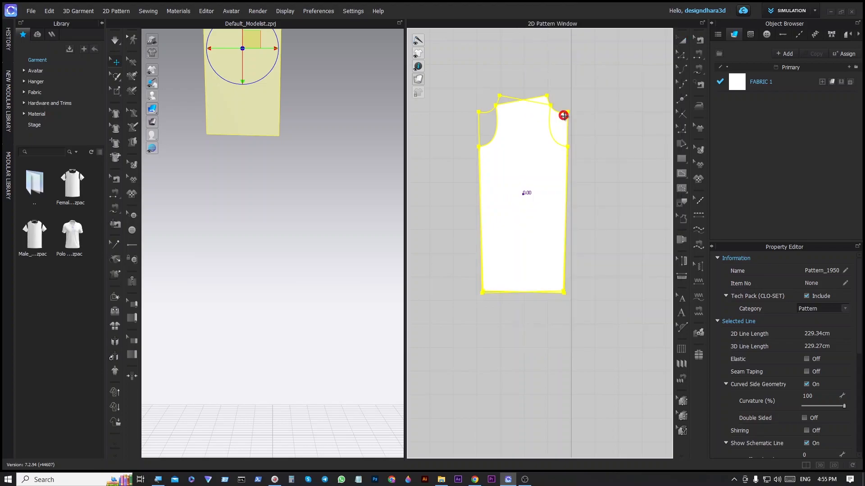
{"action": "left_click", "coordinate": [628, 200]}
{"action": "right_click_drag", "start_coordinate": [621, 359], "coordinate": [550, 370]}
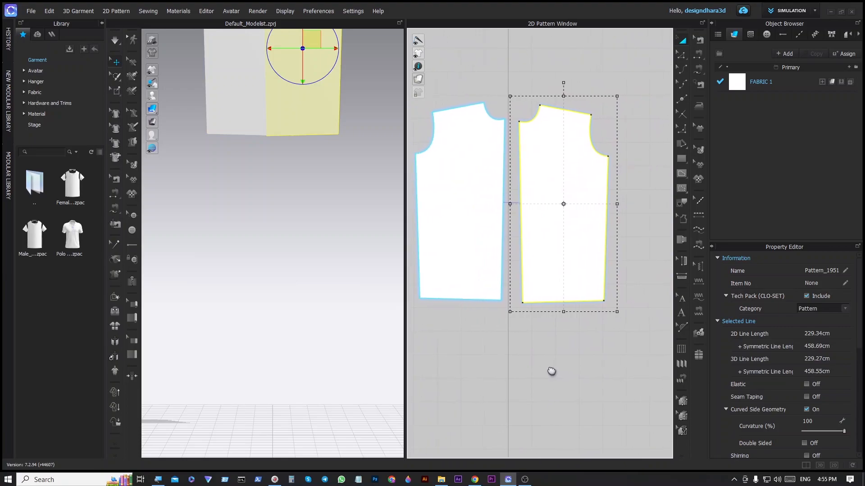
{"action": "left_click", "coordinate": [549, 374]}
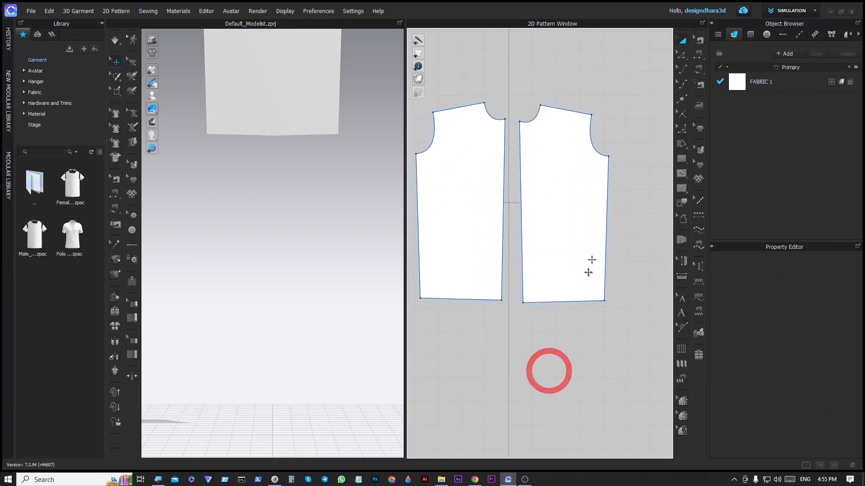
Step: Unfold the mirrored half along its centre edge to form one full symmetric bodice piece
{"action": "left_click", "coordinate": [685, 52]}
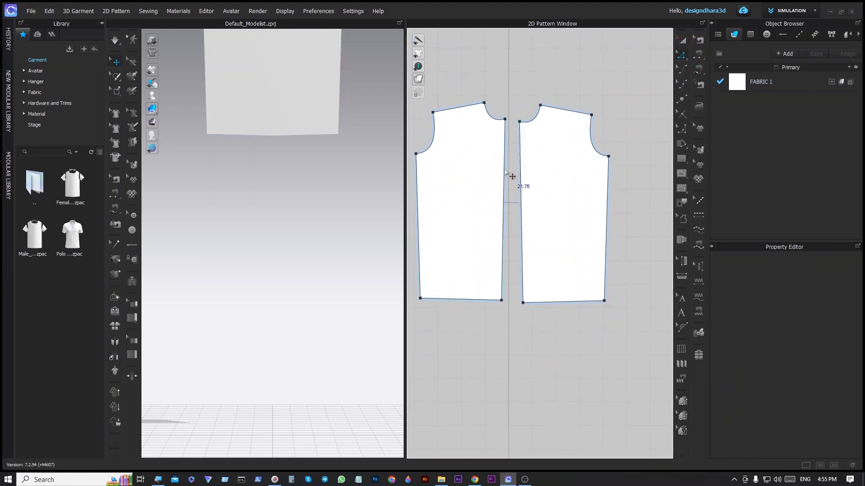
{"action": "left_click", "coordinate": [503, 177]}
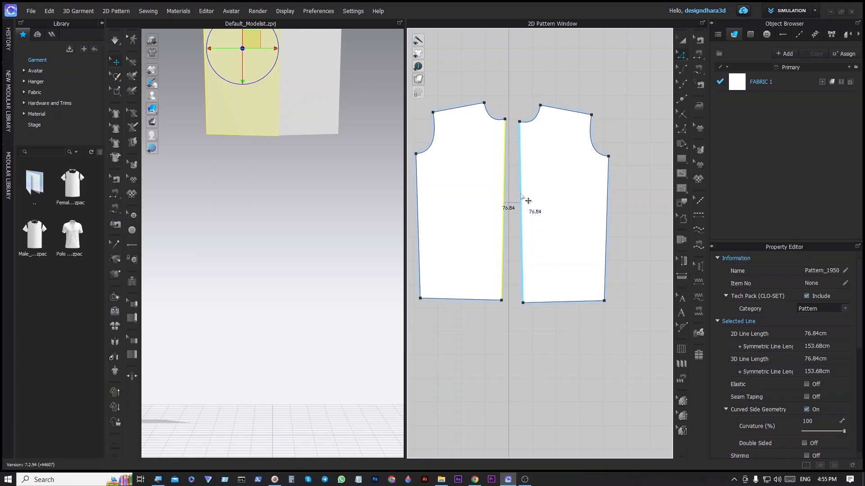
{"action": "right_click", "coordinate": [521, 195]}
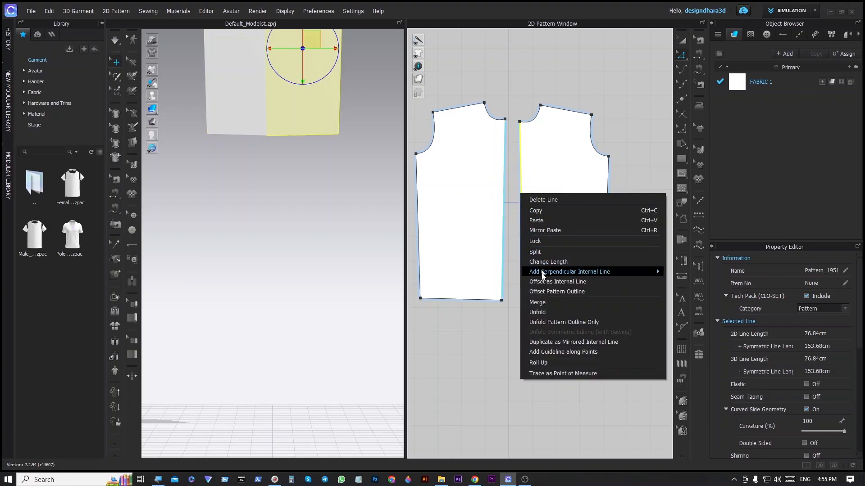
{"action": "left_click", "coordinate": [547, 303]}
{"action": "left_click", "coordinate": [547, 315]}
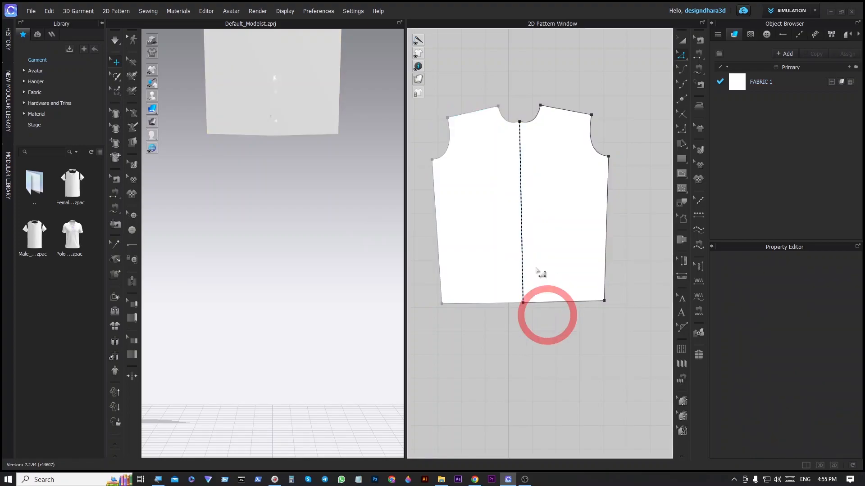
Step: Rotate the unfolded bodice pattern slightly clockwise to straighten its centre line and level its hem
{"action": "left_click", "coordinate": [682, 40]}
{"action": "left_click", "coordinate": [556, 181]}
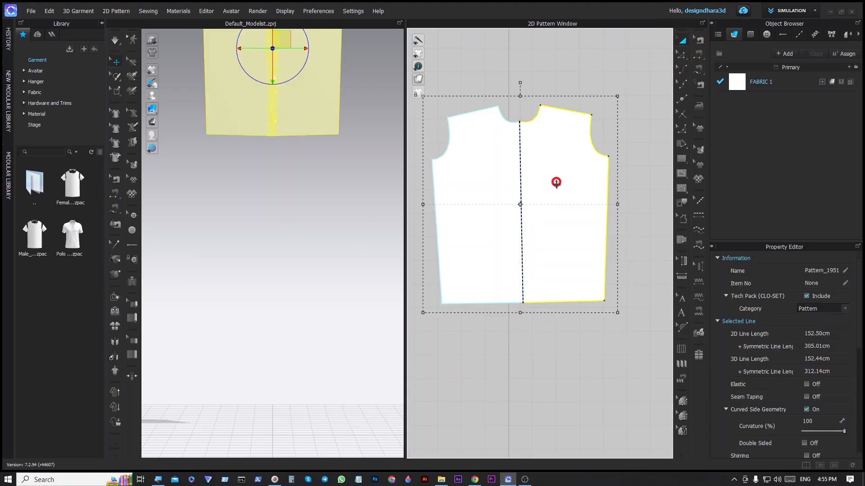
{"action": "scroll", "coordinate": [557, 275], "scroll_direction": "down", "scroll_amount": 3}
{"action": "scroll", "coordinate": [560, 273], "scroll_direction": "up", "scroll_amount": 3}
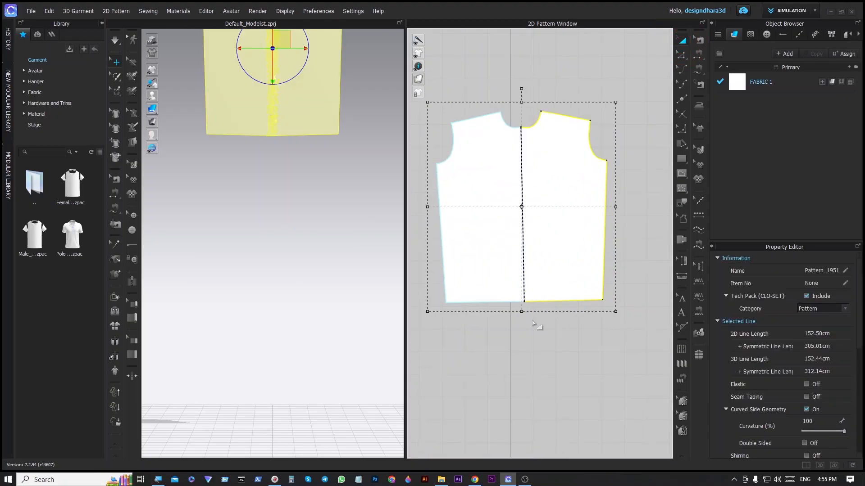
{"action": "left_click_drag", "start_coordinate": [520, 89], "coordinate": [522, 89]}
{"action": "left_click", "coordinate": [579, 378]}
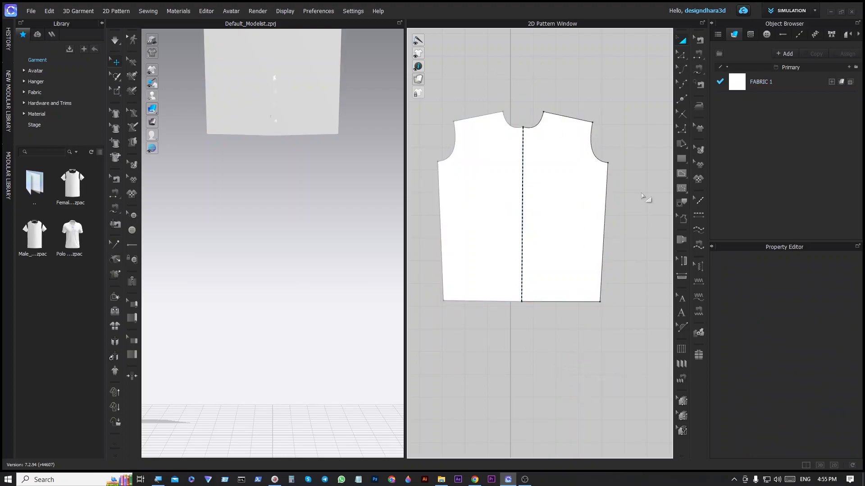
Step: Delete the bodice pattern and create a new rectangle pattern 25 cm wide and 25 cm high
{"action": "left_click", "coordinate": [590, 172]}
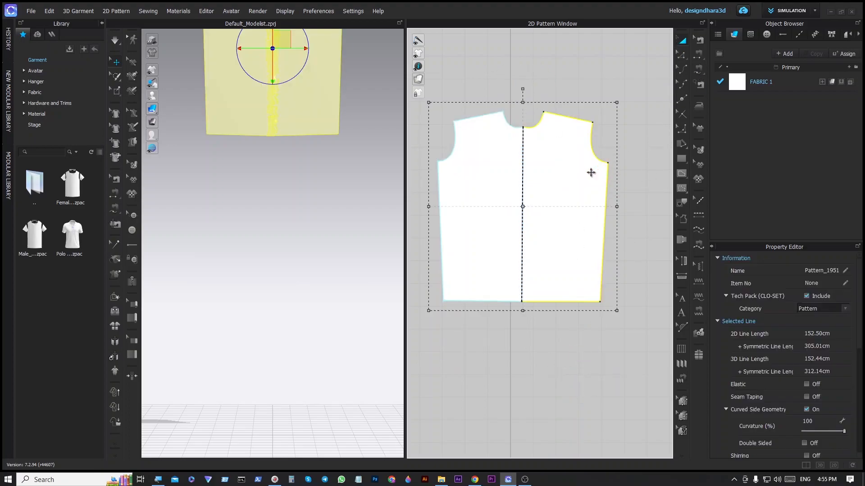
{"action": "key", "text": "Delete"}
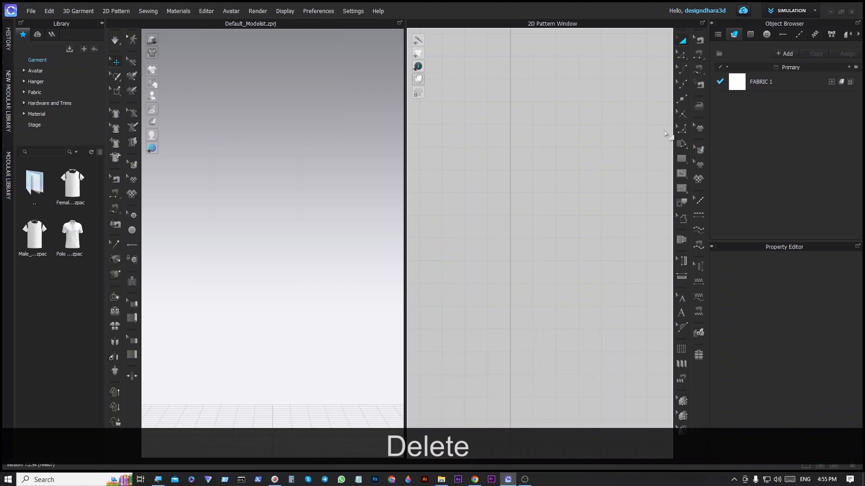
{"action": "key", "text": "s"}
{"action": "left_click", "coordinate": [517, 147]}
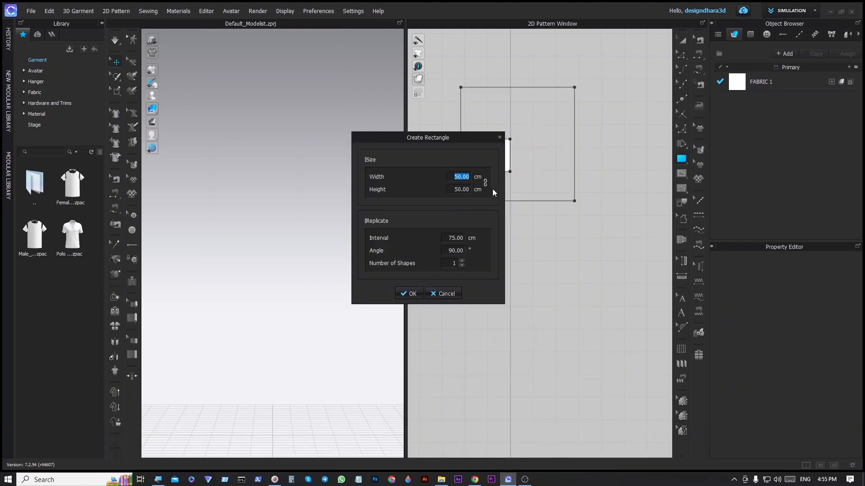
{"action": "type", "text": "25"}
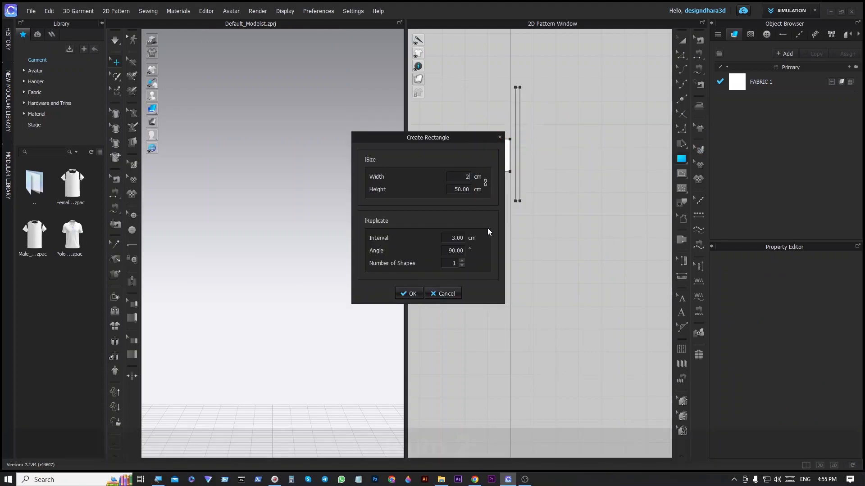
{"action": "left_click", "coordinate": [461, 190]}
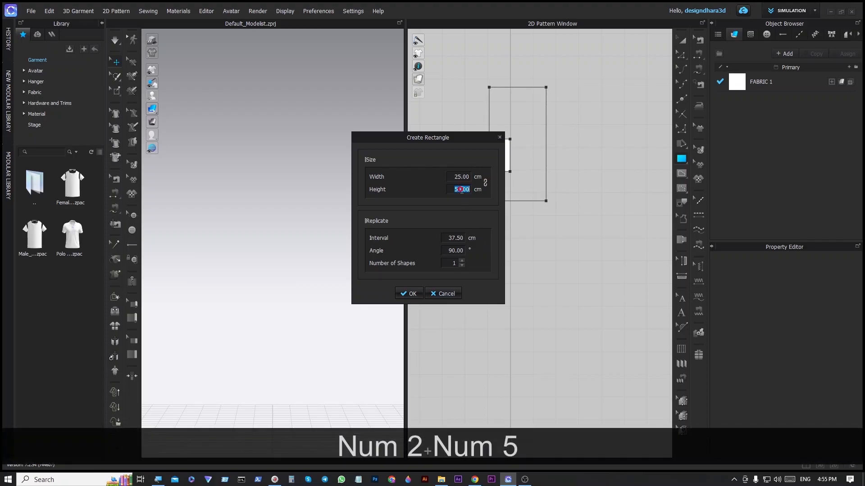
{"action": "type", "text": "25"}
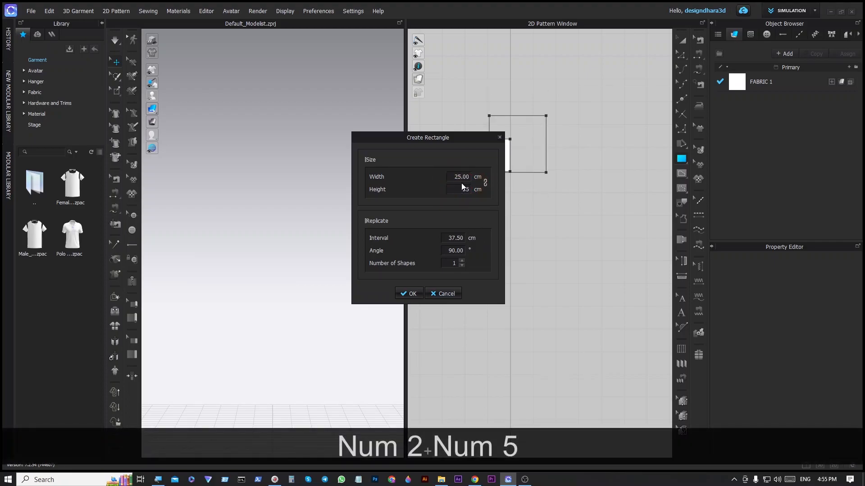
{"action": "left_click", "coordinate": [403, 294]}
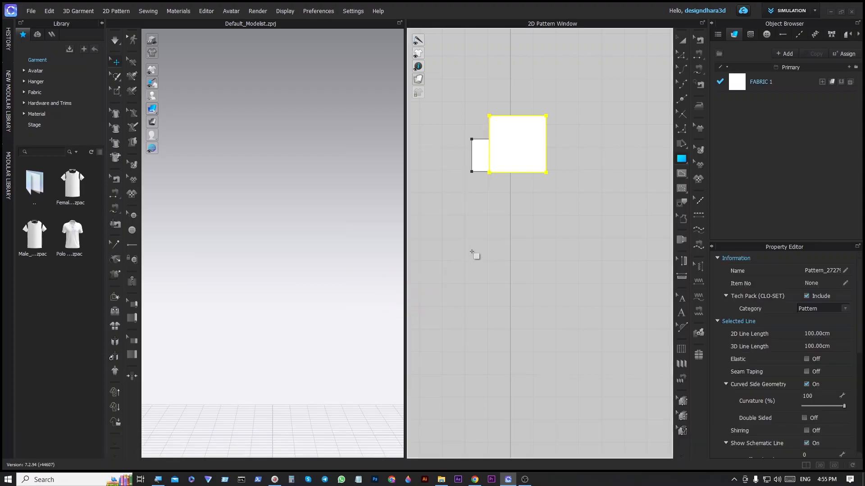
Step: Delete the stray small rectangle beside the new square and move the square farther down in the 2D pattern window
{"action": "left_click", "coordinate": [682, 41]}
{"action": "left_click", "coordinate": [477, 158]}
{"action": "key", "text": "Delete"}
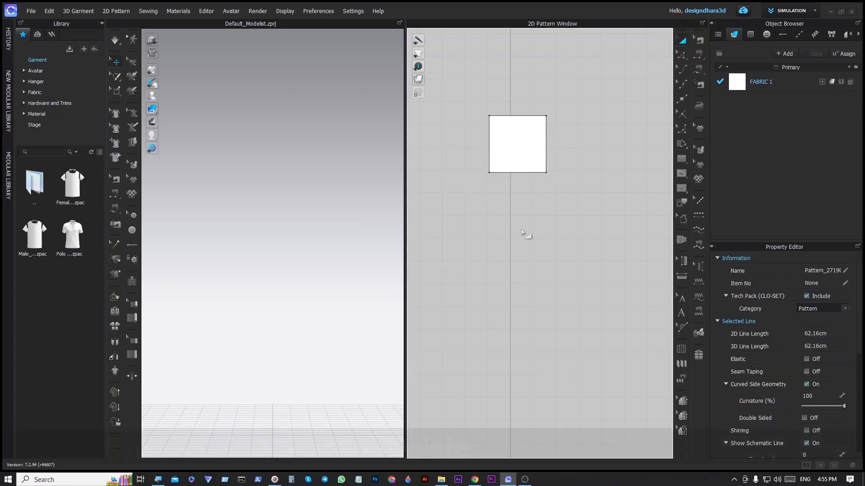
{"action": "left_click_drag", "start_coordinate": [512, 158], "coordinate": [501, 188]}
{"action": "left_click", "coordinate": [567, 285]}
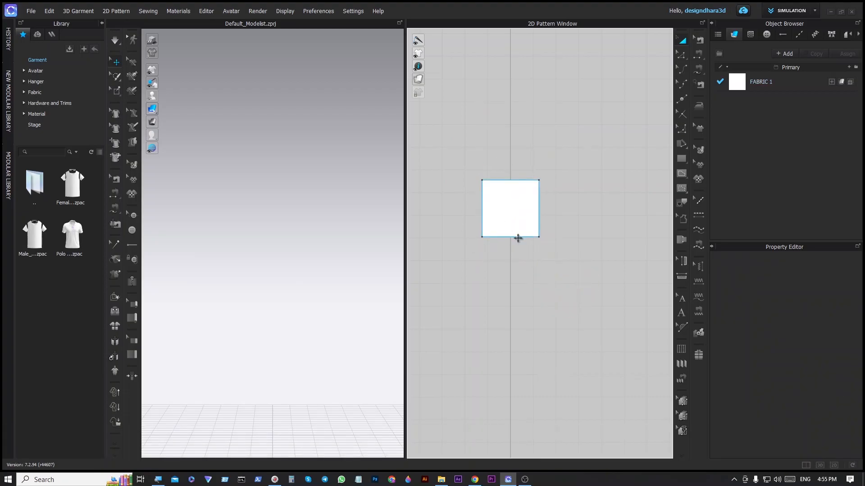
Step: Nudge the square's bottom edge down by 1 cm with Edit Pattern and check the length of its right edge
{"action": "left_click", "coordinate": [681, 55]}
{"action": "right_click", "coordinate": [508, 236]}
{"action": "left_click", "coordinate": [509, 236]}
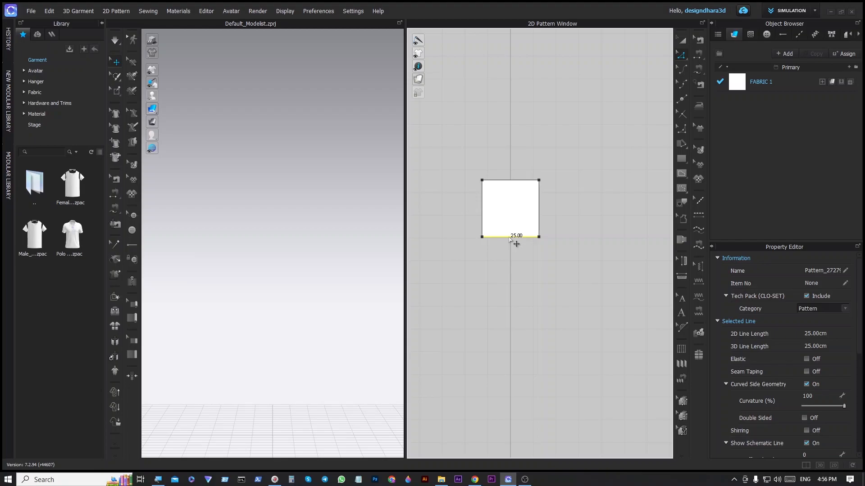
{"action": "key", "text": "Down"}
{"action": "left_click", "coordinate": [539, 206]}
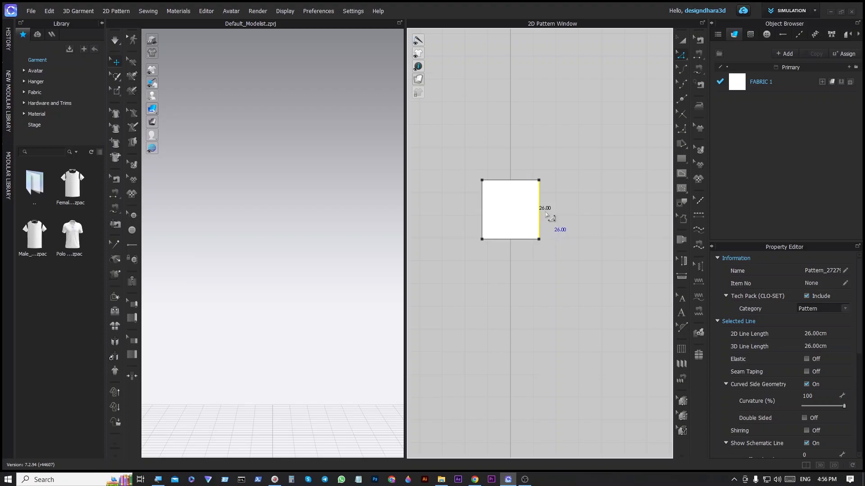
Step: Nudge the square's bottom edge down by another 1 cm and check the right edge's length again
{"action": "left_click", "coordinate": [511, 239]}
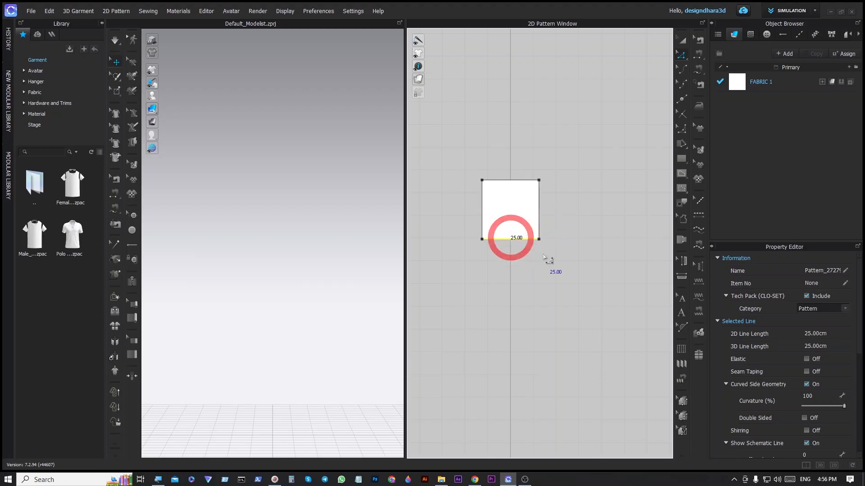
{"action": "key", "text": "Down"}
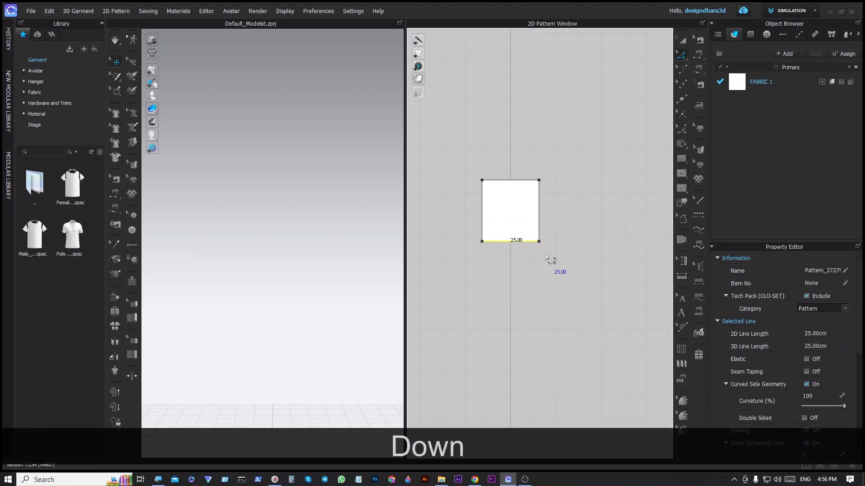
{"action": "left_click", "coordinate": [539, 218]}
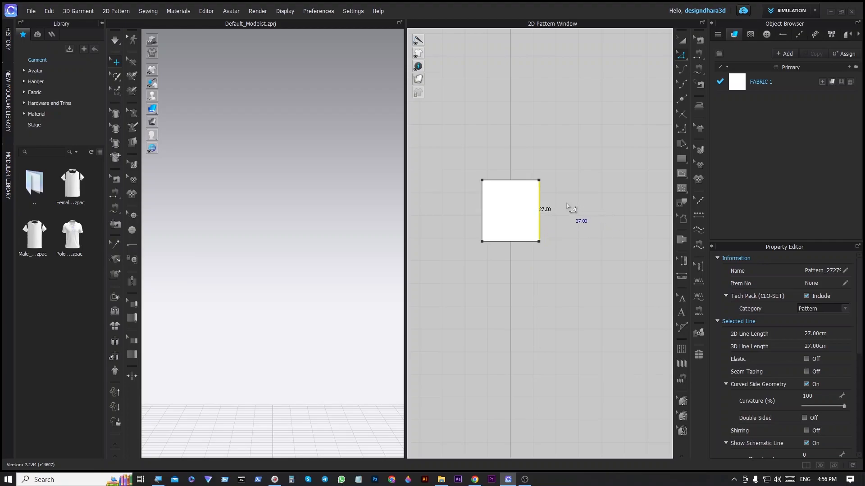
Step: Nudge the square's right edge up by 1 cm, nudge it 1 cm right and back left, and deselect it
{"action": "key", "text": "Up"}
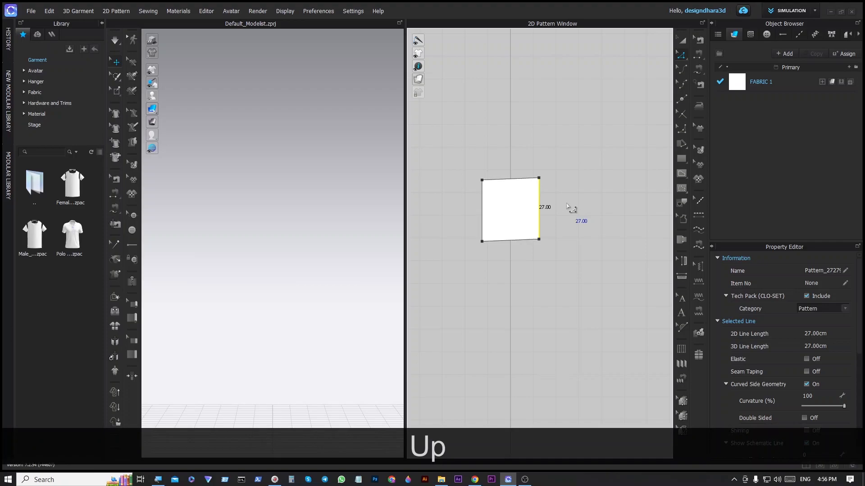
{"action": "key", "text": "Right"}
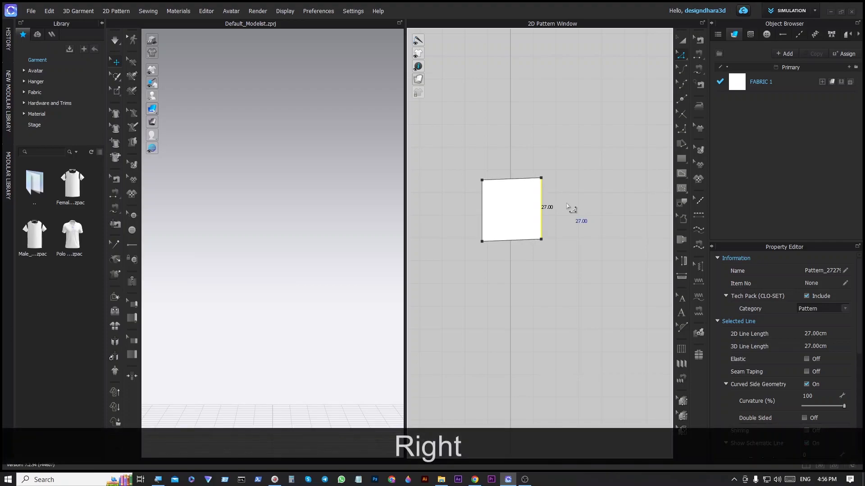
{"action": "key", "text": "Left"}
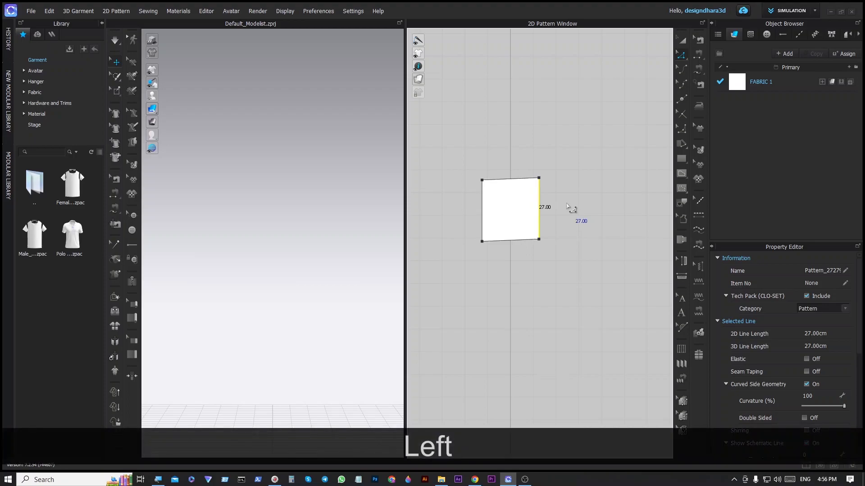
{"action": "left_click", "coordinate": [562, 247]}
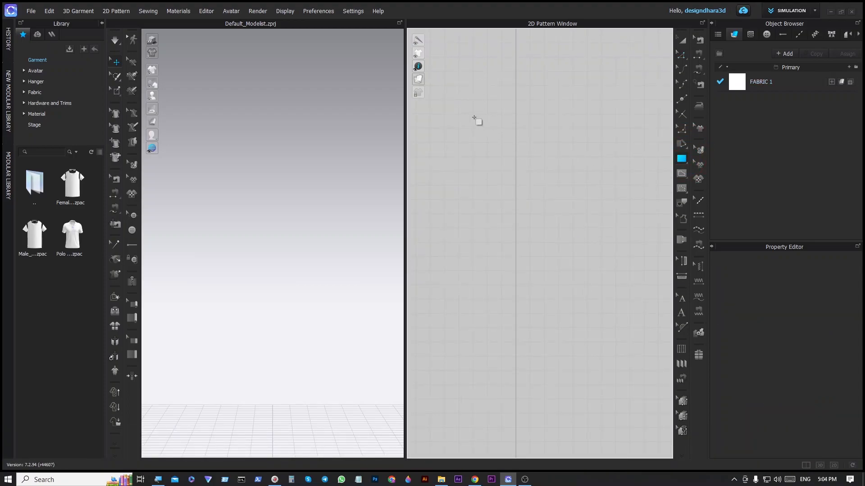
Step: Draw three tall, narrow rectangle patterns side by side in the empty 2D pattern window
{"action": "left_click_drag", "start_coordinate": [471, 117], "coordinate": [498, 252]}
{"action": "left_click_drag", "start_coordinate": [525, 113], "coordinate": [556, 256]}
{"action": "left_click_drag", "start_coordinate": [608, 110], "coordinate": [625, 279]}
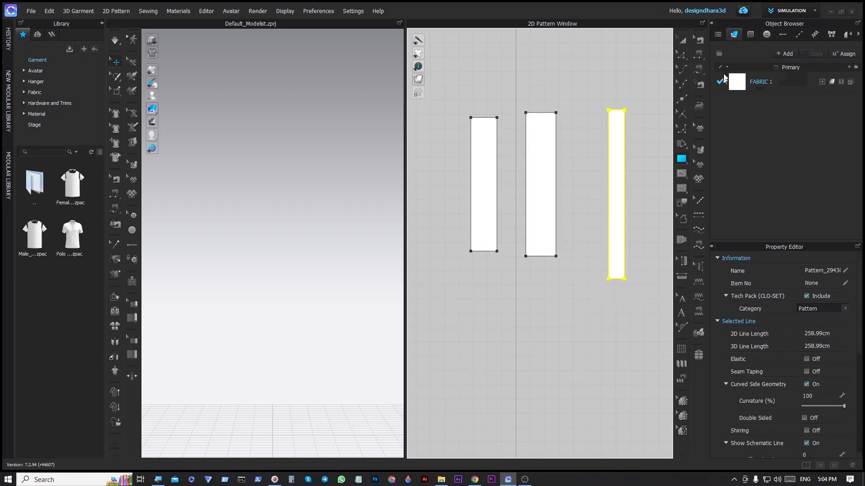
Step: With Edit Pattern, select the left edges of the first two rectangles and the right edge of the third together
{"action": "left_click", "coordinate": [682, 56]}
{"action": "left_click", "coordinate": [627, 179]}
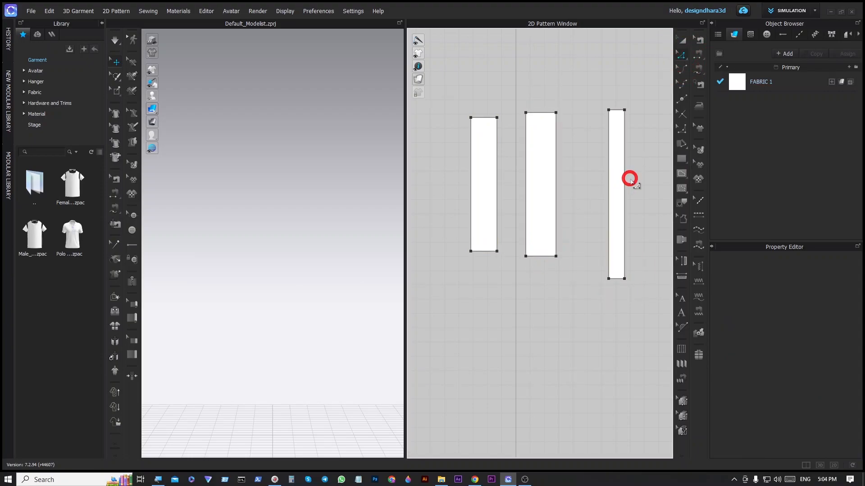
{"action": "left_click", "coordinate": [611, 190]}
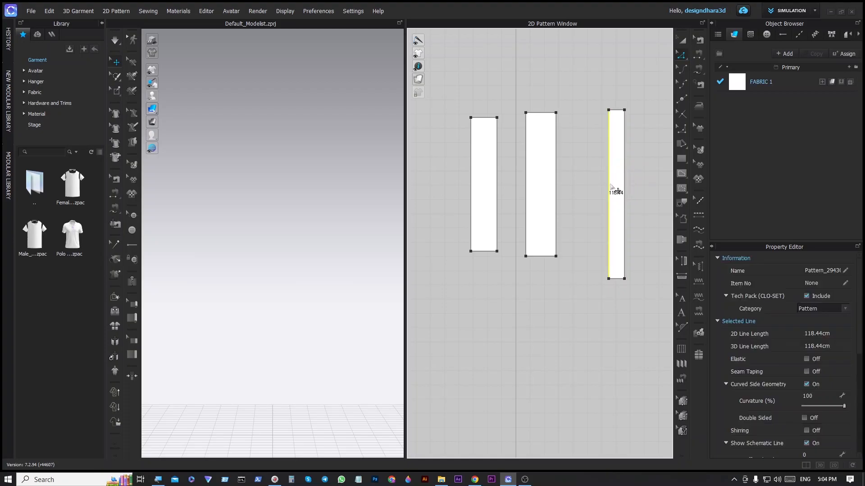
{"action": "left_click", "coordinate": [525, 186]}
{"action": "left_click", "coordinate": [474, 194]}
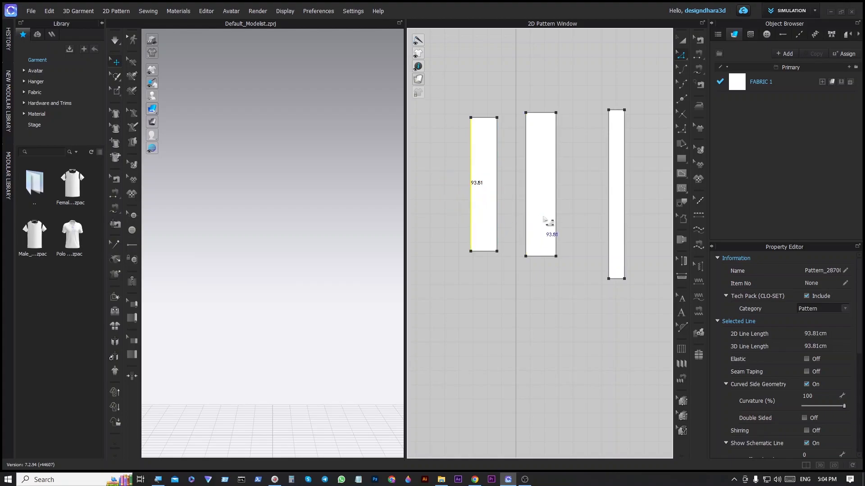
{"action": "left_click", "coordinate": [527, 191], "text": "shift"}
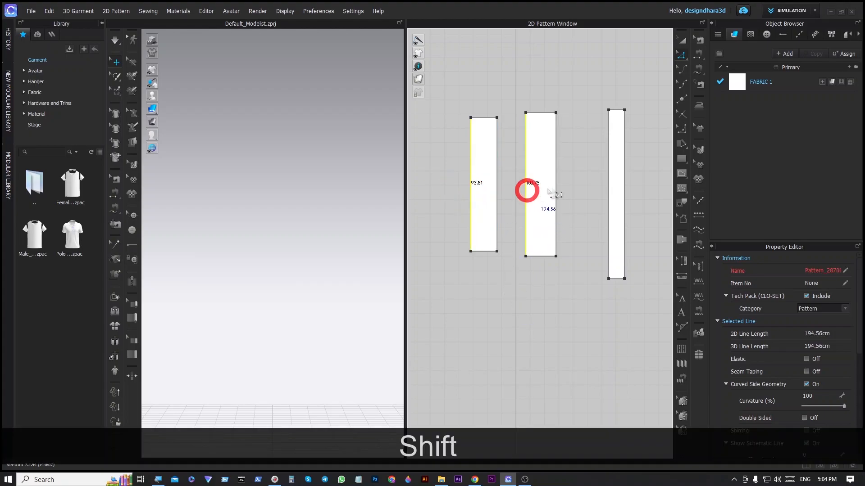
{"action": "left_click", "coordinate": [624, 191], "text": "shift"}
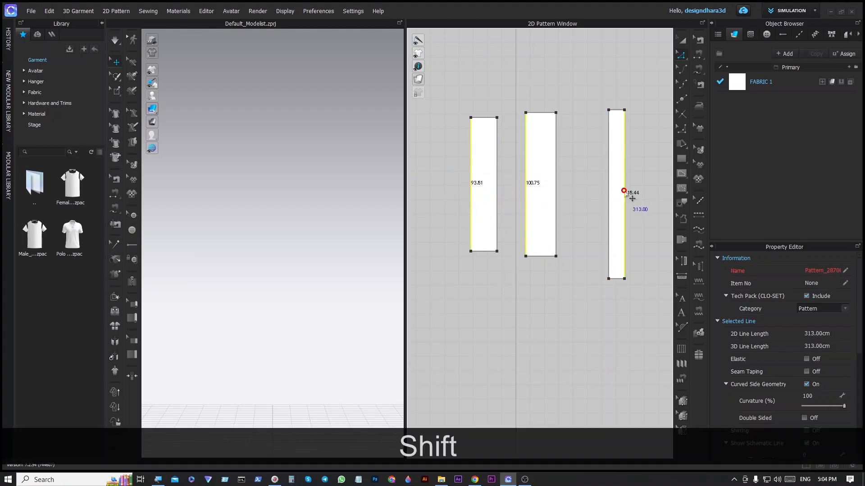
Step: Nudge the three selected edges up together in small increments and back down, leaving them above their original position
{"action": "key", "text": "Up"}
{"action": "key", "text": "Up"}
{"action": "key", "text": "Up"}
{"action": "key", "text": "Up"}
{"action": "key", "text": "Up"}
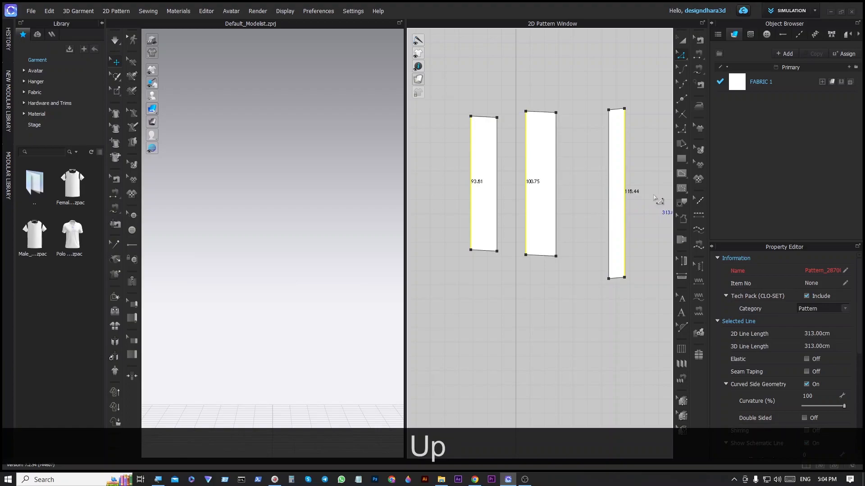
{"action": "key", "text": "Down"}
{"action": "key", "text": "Down"}
{"action": "key", "text": "Down"}
{"action": "key", "text": "Down"}
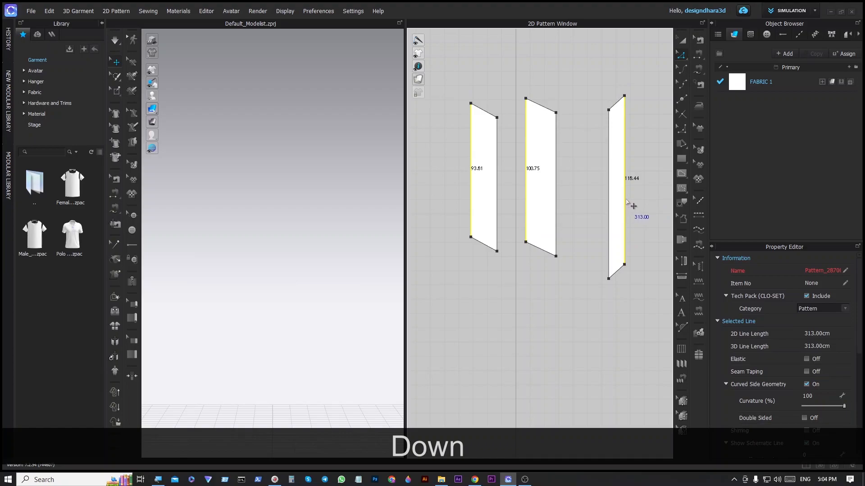
Step: Move the three selected edges together toward the left by hand and undo the last moves
{"action": "mouse_move", "coordinate": [624, 200]}
{"action": "left_mouse_down"}
{"action": "mouse_move", "coordinate": [658, 200]}
{"action": "mouse_move", "coordinate": [563, 205]}
{"action": "mouse_move", "coordinate": [566, 149]}
{"action": "mouse_move", "coordinate": [572, 222]}
{"action": "left_mouse_up"}
{"action": "scroll", "coordinate": [612, 253], "scroll_direction": "down", "scroll_amount": 3}
{"action": "scroll", "coordinate": [609, 251], "scroll_direction": "up", "scroll_amount": 2}
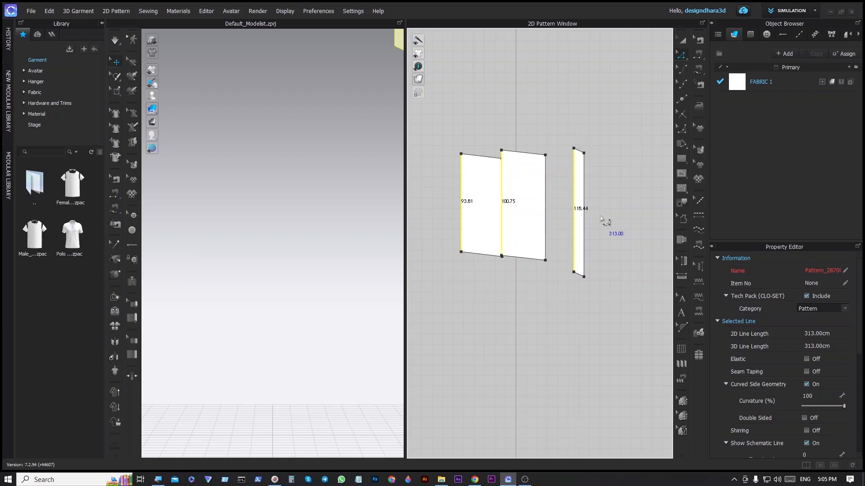
{"action": "key", "text": "ctrl+z"}
{"action": "key", "text": "ctrl+z"}
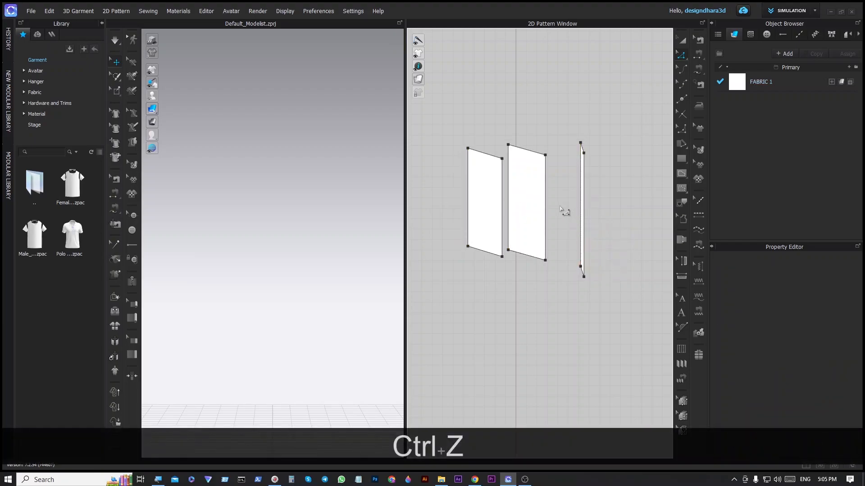
Step: Move the shifted long edge of the narrow right-hand strip outward and down so its short ends are level
{"action": "scroll", "coordinate": [567, 209], "scroll_direction": "down", "scroll_amount": 2}
{"action": "scroll", "coordinate": [578, 205], "scroll_direction": "up", "scroll_amount": 3}
{"action": "left_click", "coordinate": [581, 201]}
{"action": "left_click_drag", "start_coordinate": [581, 201], "coordinate": [570, 212]}
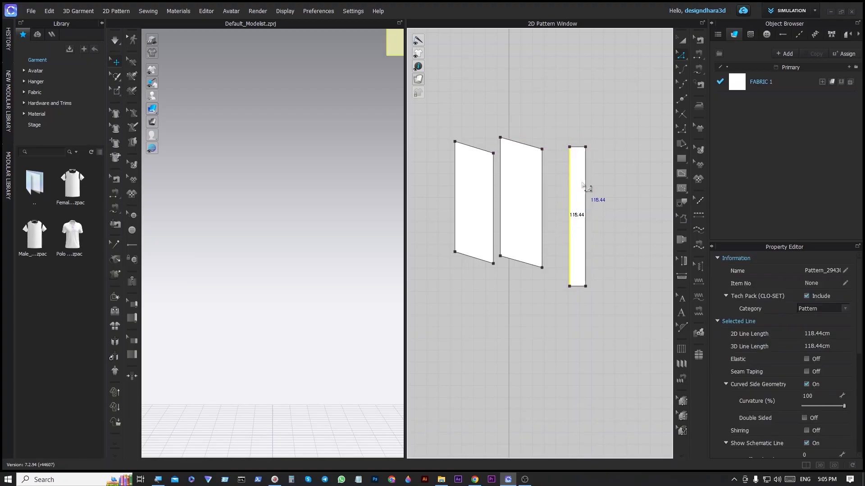
Step: Delete the narrow right-hand strip and move the middle pattern farther right, away from the left pattern
{"action": "key", "text": "a"}
{"action": "left_click", "coordinate": [572, 188]}
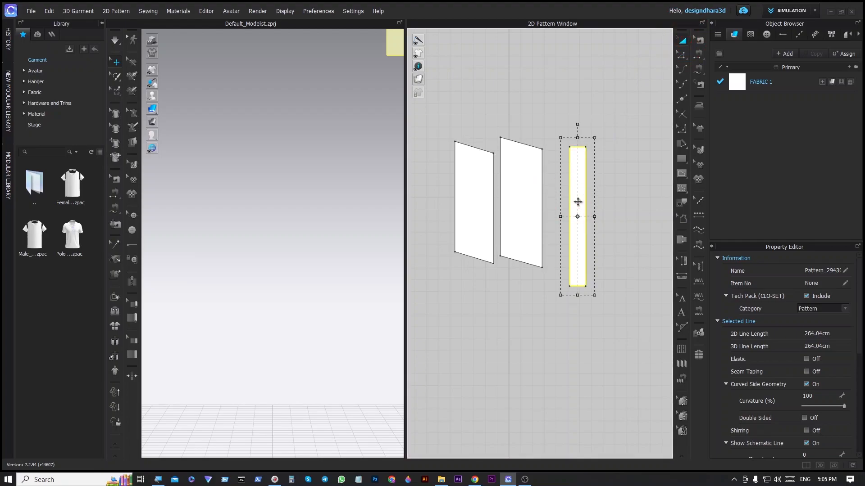
{"action": "key", "text": "Delete"}
{"action": "left_click", "coordinate": [537, 205]}
{"action": "left_click_drag", "start_coordinate": [538, 205], "coordinate": [593, 226]}
{"action": "left_click", "coordinate": [593, 119]}
{"action": "left_click", "coordinate": [575, 172]}
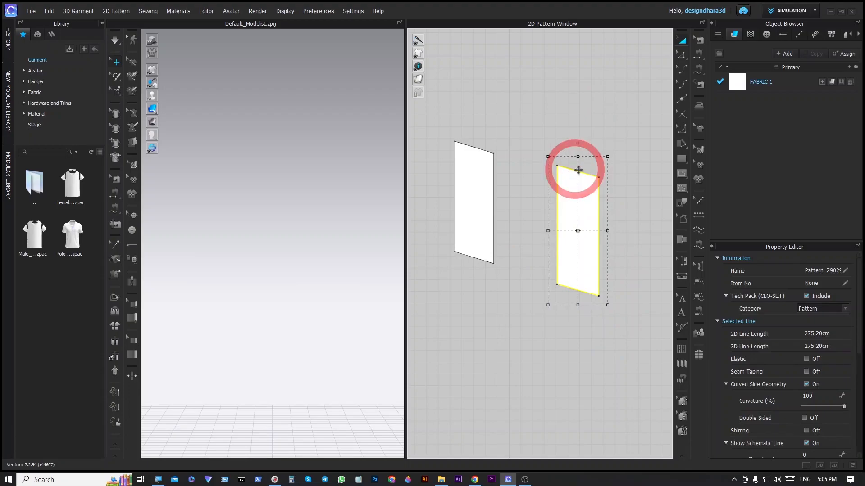
Step: With Edit Pattern, select the right-hand pattern's top edge and then its upper-left corner point
{"action": "left_click", "coordinate": [681, 54]}
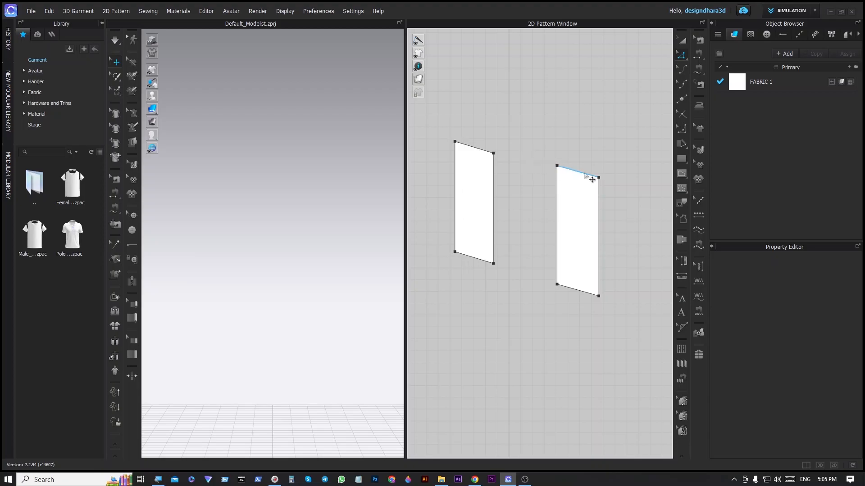
{"action": "left_click", "coordinate": [574, 175]}
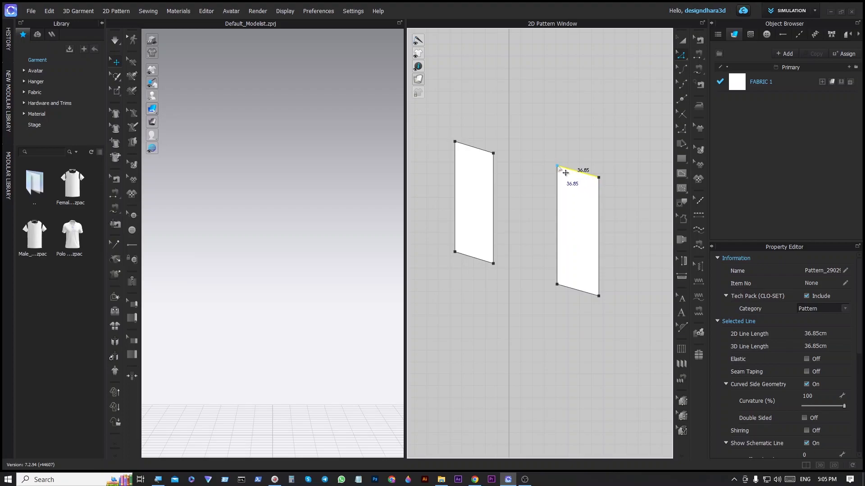
{"action": "left_click", "coordinate": [557, 166]}
{"action": "left_click_drag", "start_coordinate": [559, 168], "coordinate": [495, 150]}
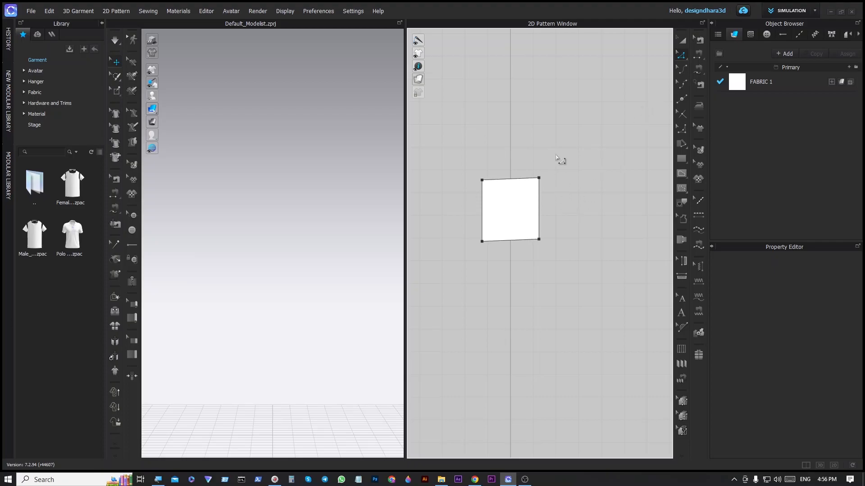
Step: Box-select the square's bottom edge with Edit Pattern and add its right edge to the selection
{"action": "left_click_drag", "start_coordinate": [554, 156], "coordinate": [516, 305]}
{"action": "left_click", "coordinate": [522, 287]}
{"action": "left_click_drag", "start_coordinate": [567, 276], "coordinate": [569, 276]}
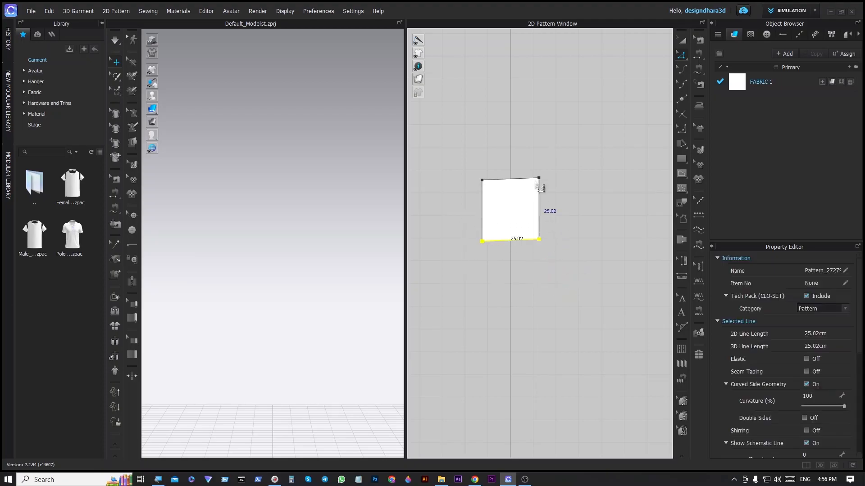
{"action": "left_click_drag", "start_coordinate": [527, 161], "coordinate": [565, 299], "text": "shift"}
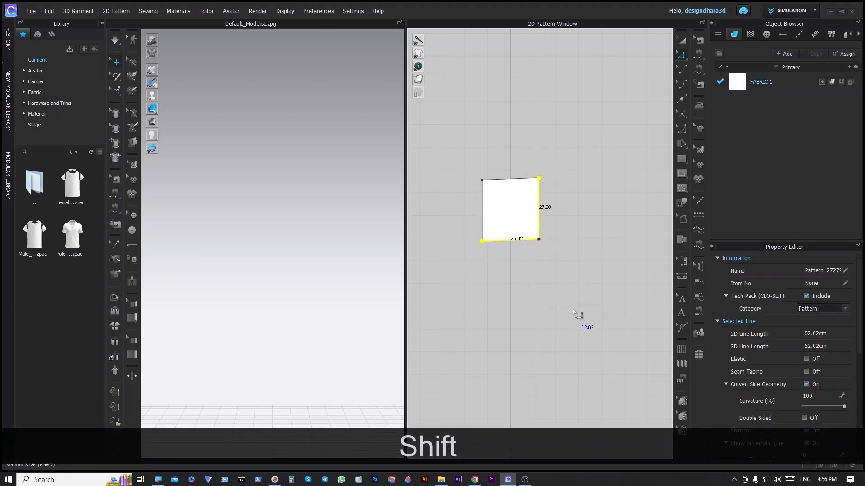
Step: Try rotating the whole square clockwise about 45 degrees with Transform Pattern and undo the rotation
{"action": "left_click", "coordinate": [682, 41]}
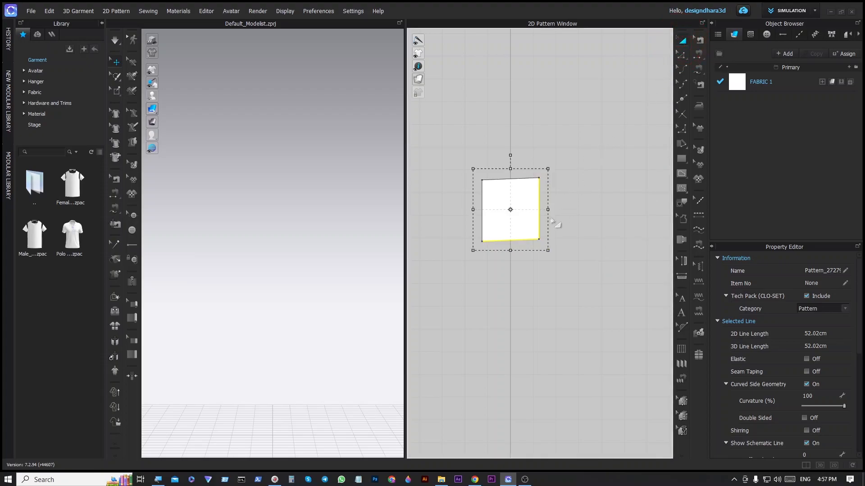
{"action": "left_click_drag", "start_coordinate": [510, 154], "coordinate": [552, 172]}
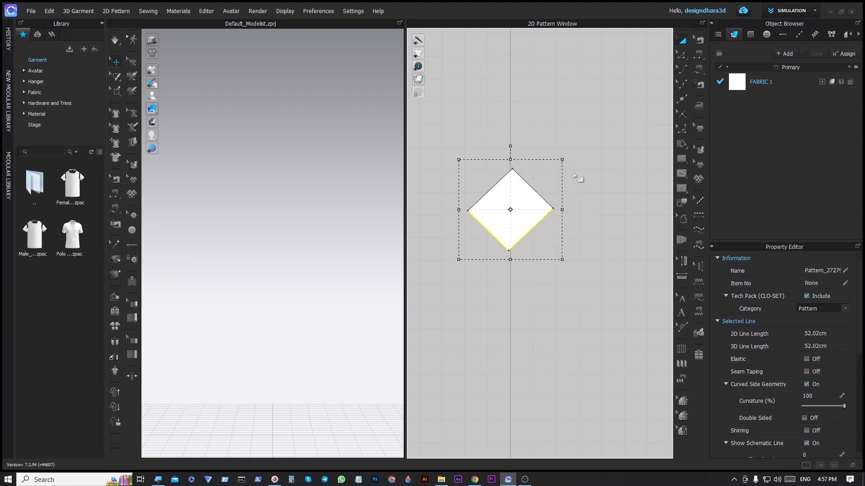
{"action": "key", "text": "ctrl+z"}
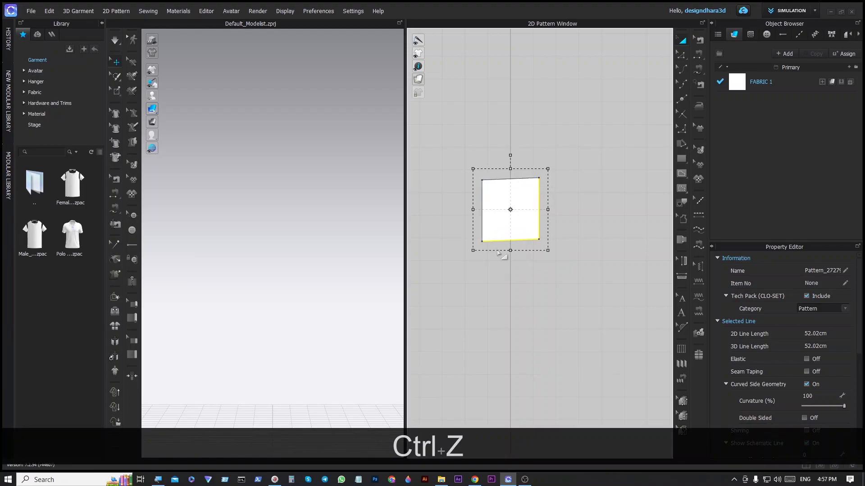
Step: Rotate the square's selected bottom and right edges slightly clockwise using Transform Point/Segment
{"action": "left_click", "coordinate": [680, 56]}
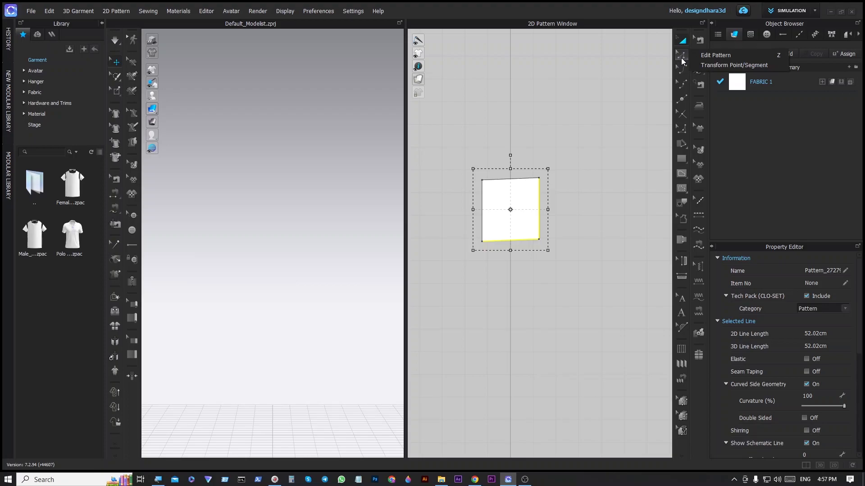
{"action": "left_click", "coordinate": [724, 65]}
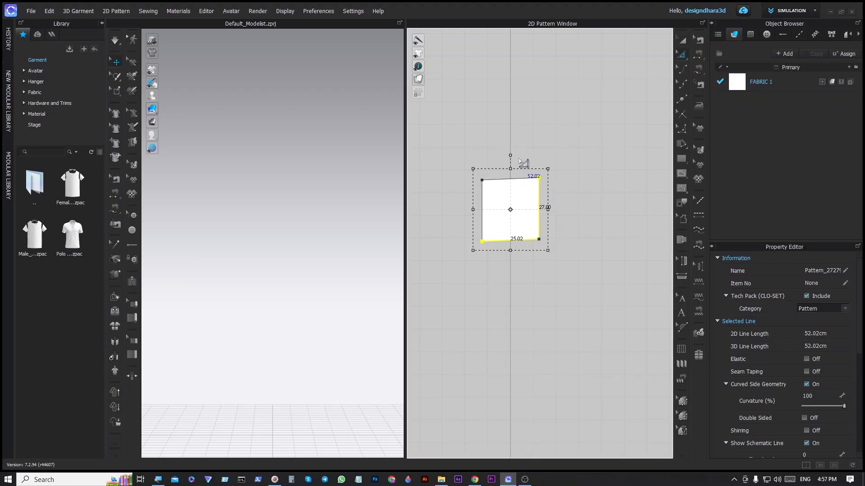
{"action": "left_click_drag", "start_coordinate": [511, 155], "coordinate": [540, 167]}
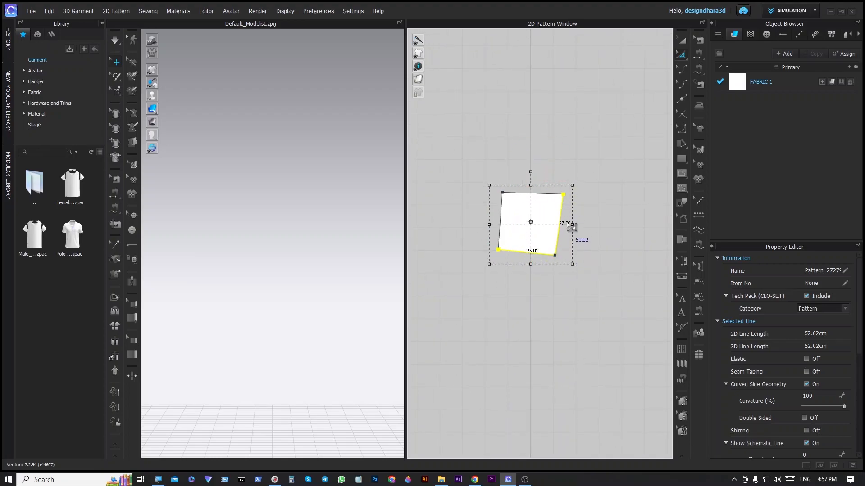
Step: Scale the selected edges wider and taller, making the bottom edge about 38.2 cm and the right edge about 44.5 cm
{"action": "left_click_drag", "start_coordinate": [572, 224], "coordinate": [606, 225]}
{"action": "left_click_drag", "start_coordinate": [548, 265], "coordinate": [547, 303]}
{"action": "left_click_drag", "start_coordinate": [548, 169], "coordinate": [546, 170]}
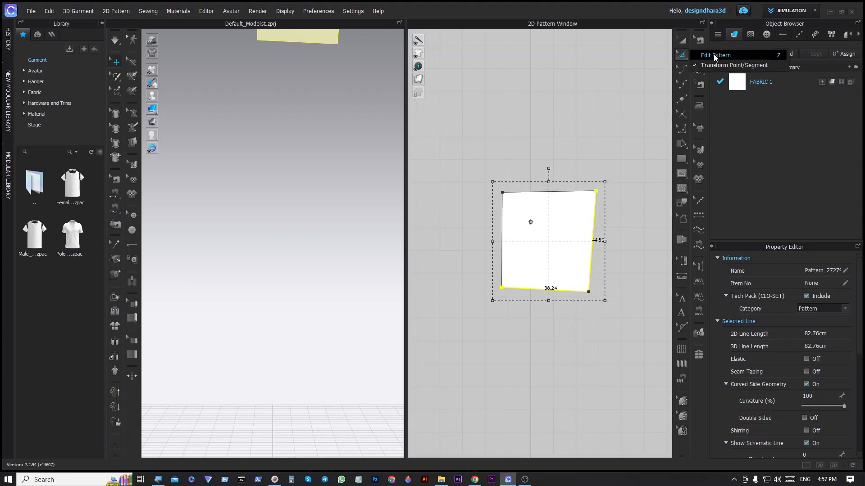
Step: Return to Edit Pattern and box-select all the edges and corner points of the enlarged pattern
{"action": "left_click", "coordinate": [682, 54]}
{"action": "left_click", "coordinate": [549, 169]}
{"action": "left_click_drag", "start_coordinate": [451, 164], "coordinate": [548, 280]}
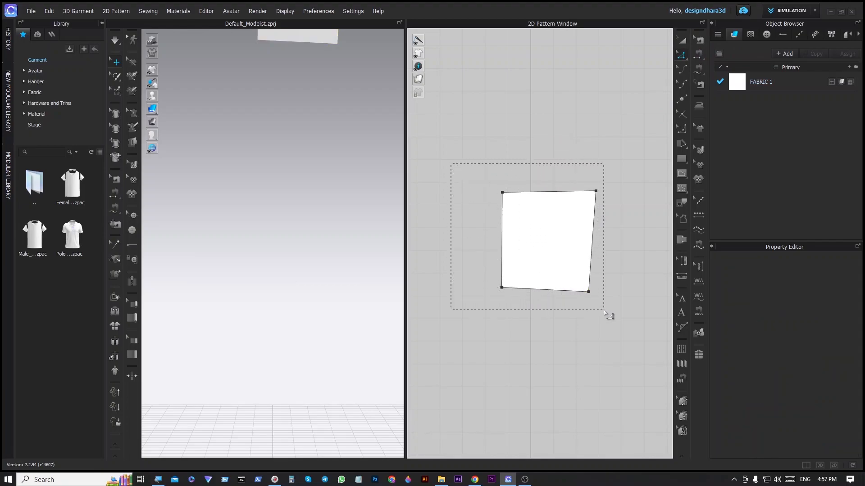
{"action": "left_click_drag", "start_coordinate": [604, 312], "coordinate": [607, 316]}
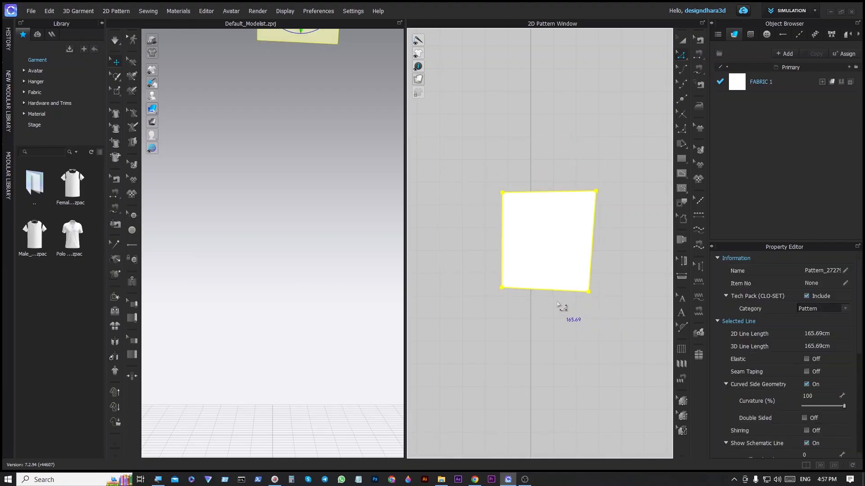